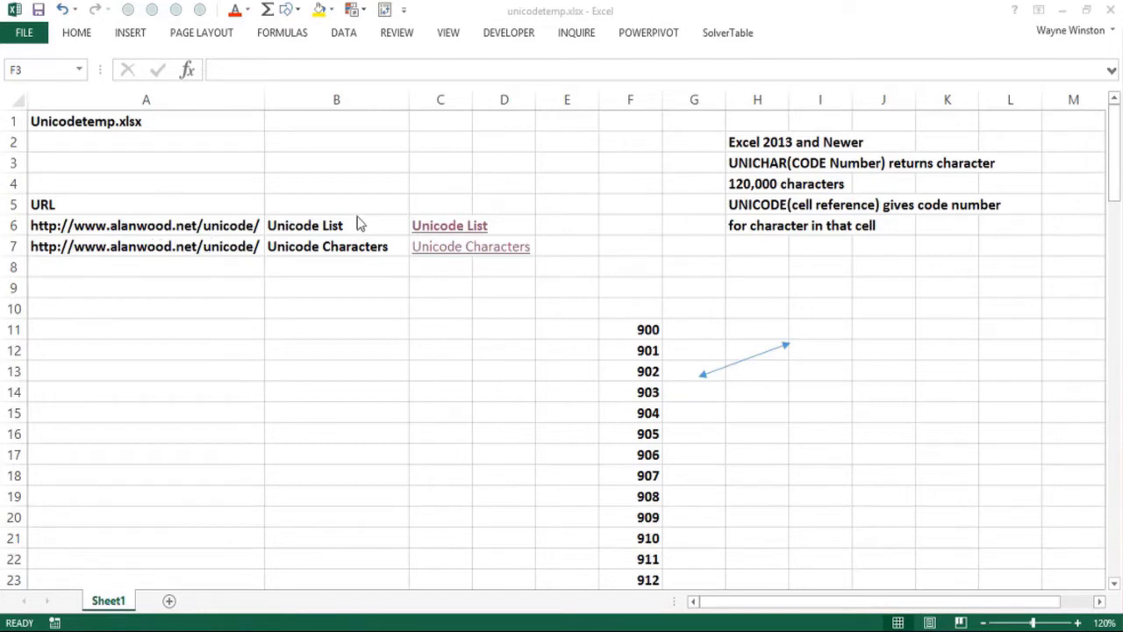
Select cell C6 to inspect its =HYPERLINK(A6,B6) formula
left_click(446, 198)
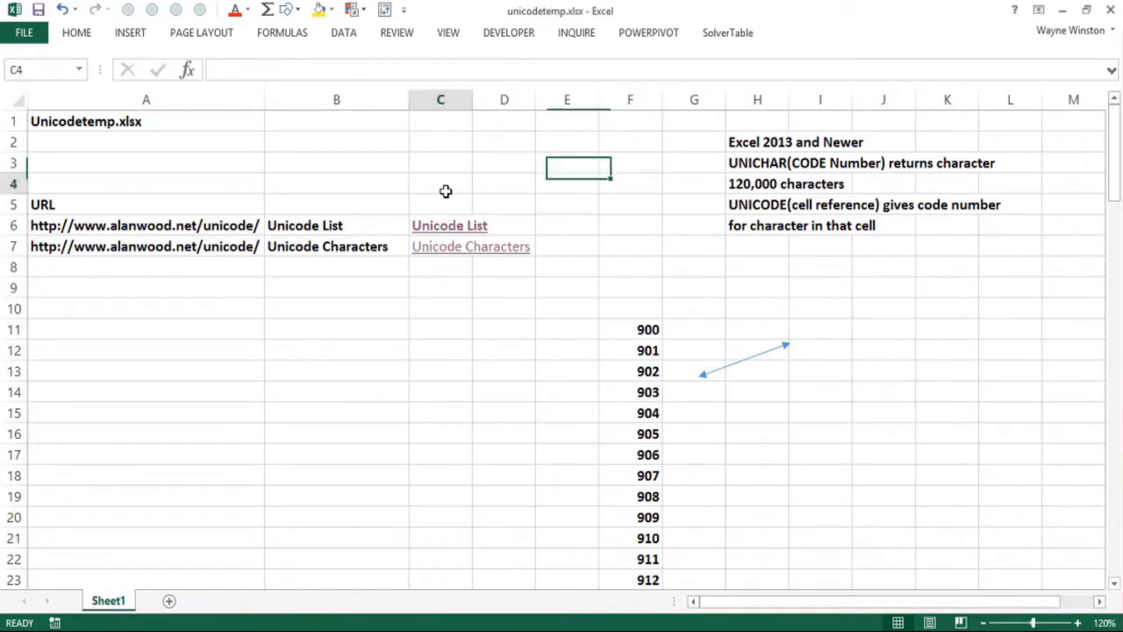
key("Down")
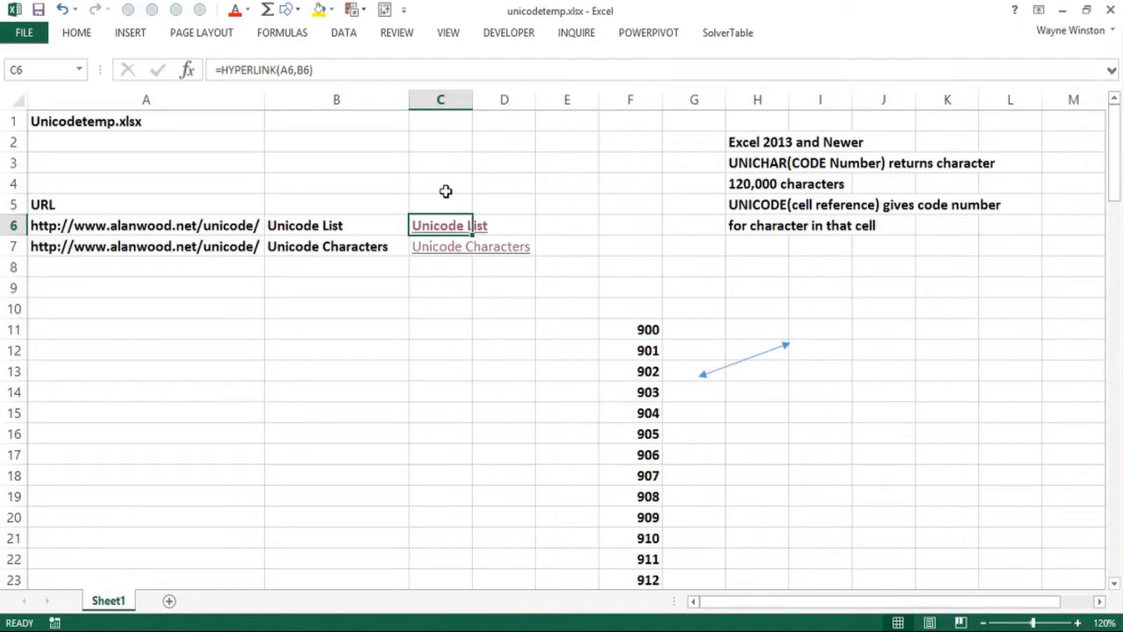
Follow the Unicode List link, maximize the browser, and scroll the Greek and Coptic character table
left_click(447, 222)
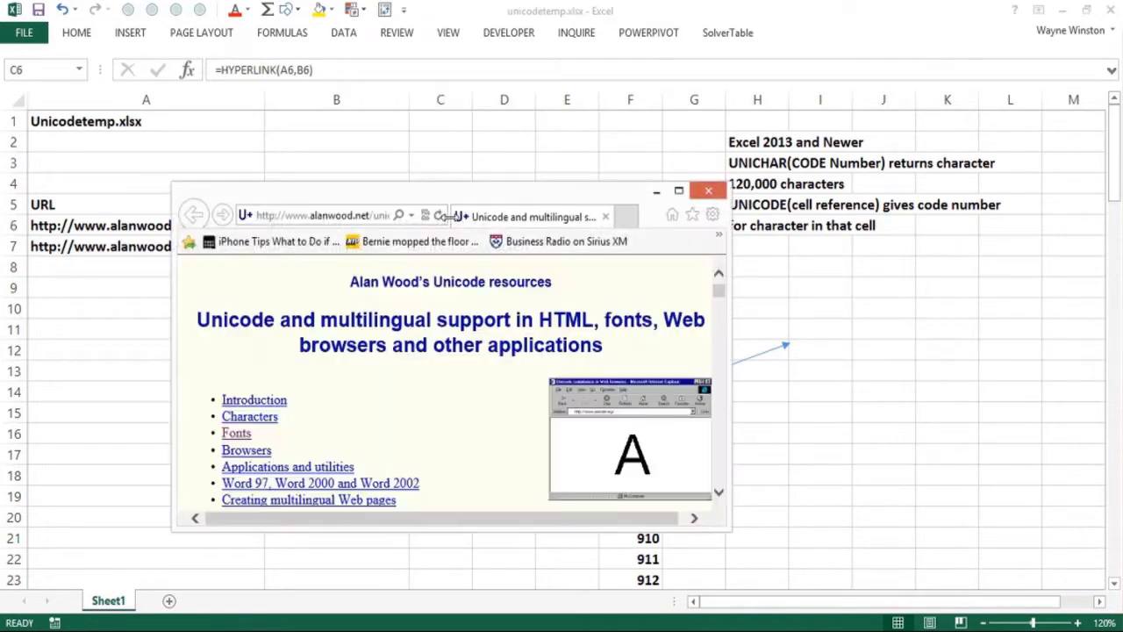
left_click(678, 190)
scroll(409, 358, "down", 15)
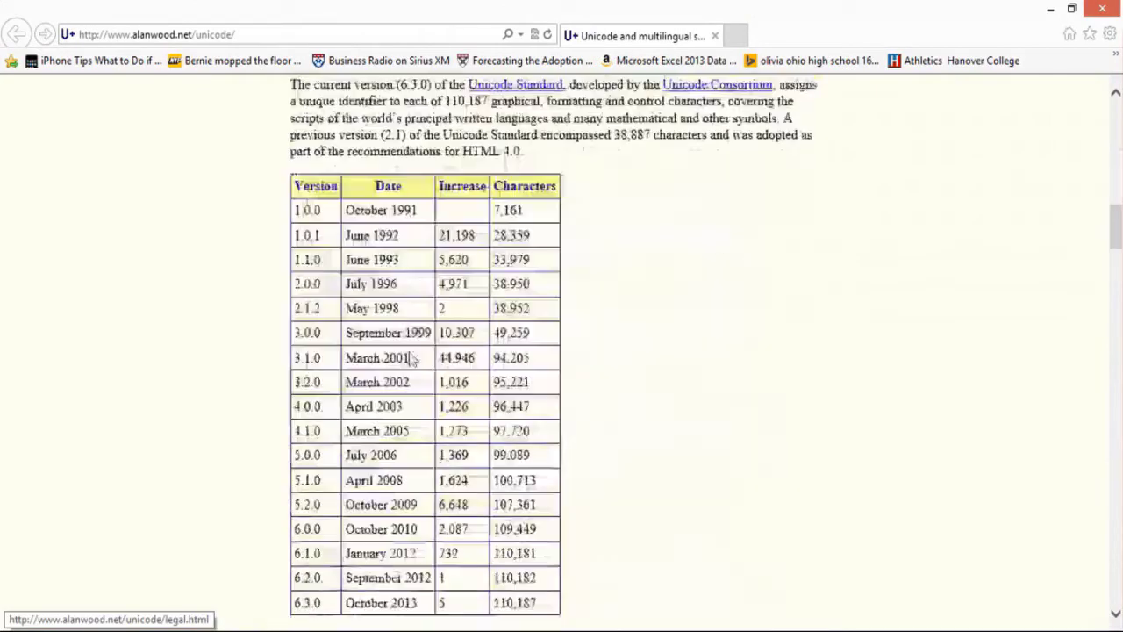
scroll(409, 358, "down", 15)
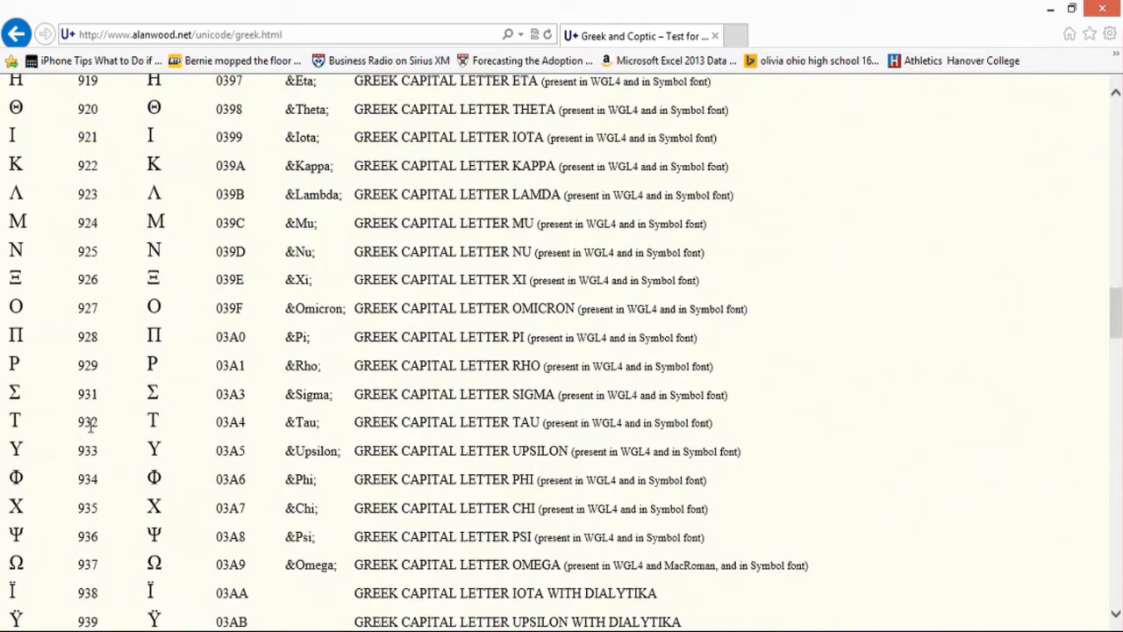
scroll(90, 400, "down", 5)
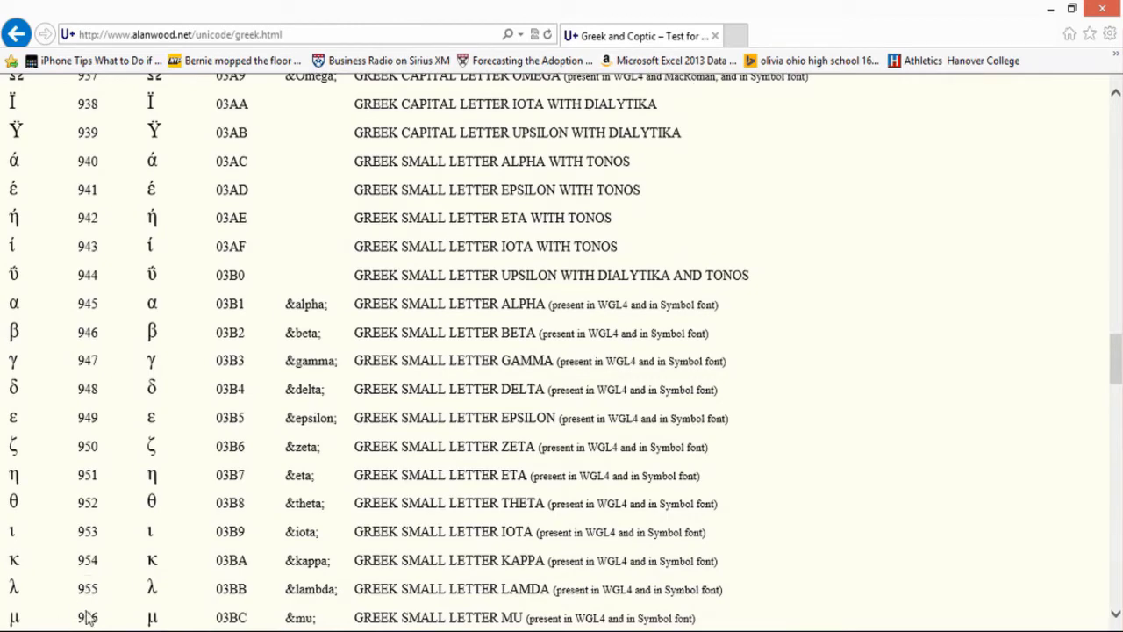
Enter =UNICHAR(F11) in G11 to show the character for code 900
left_click(483, 561)
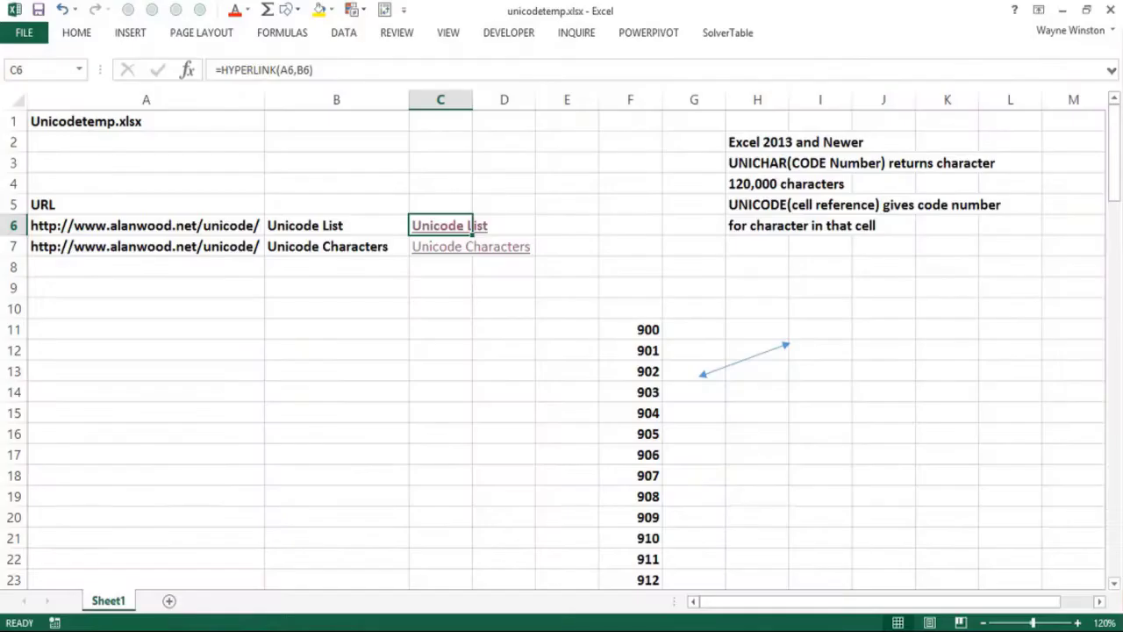
left_click(440, 311)
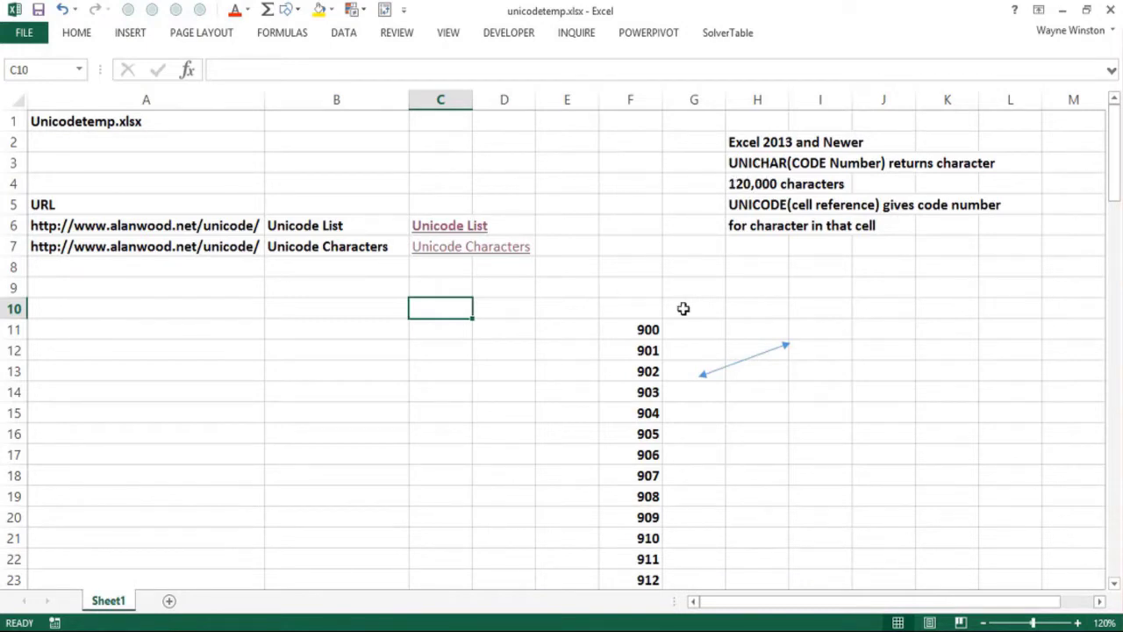
left_click(683, 333)
type("=")
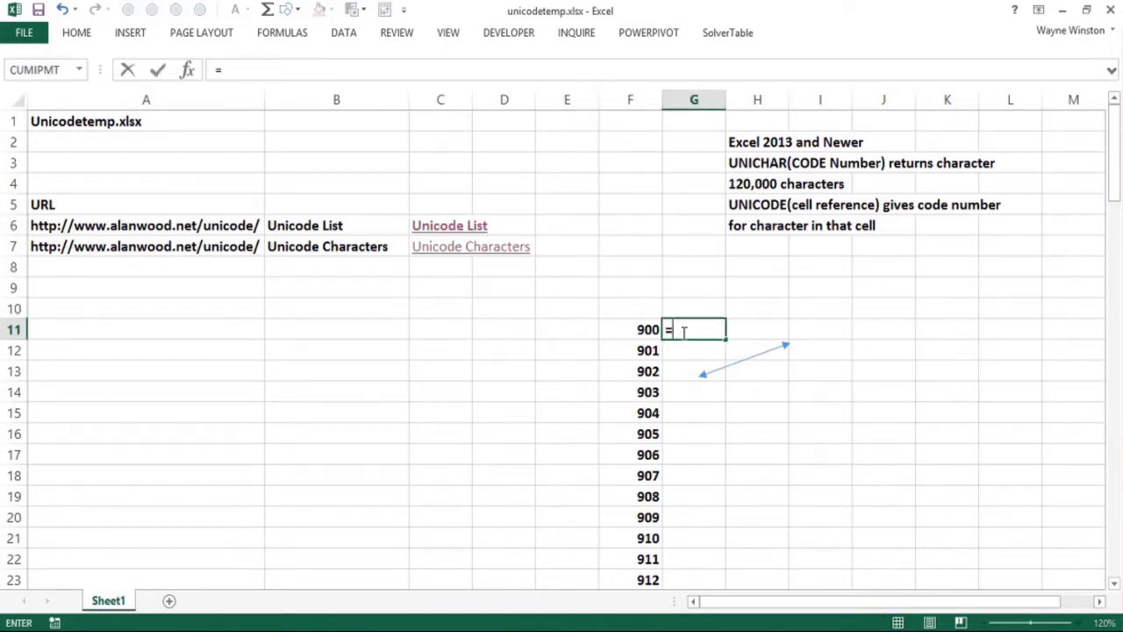
type("un")
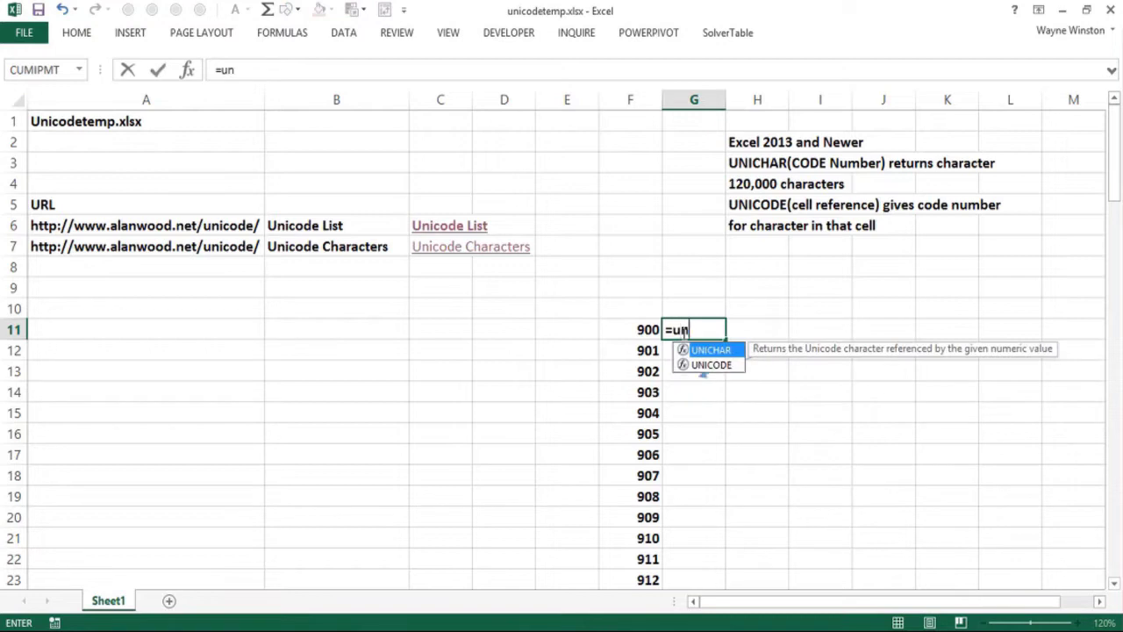
type("ichar")
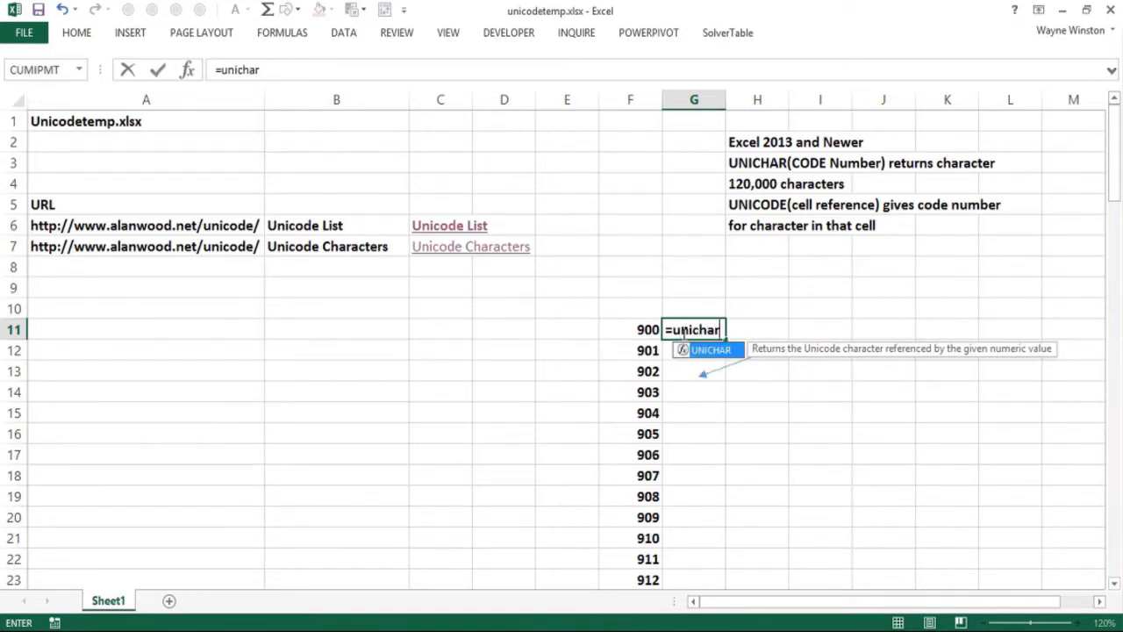
type("(")
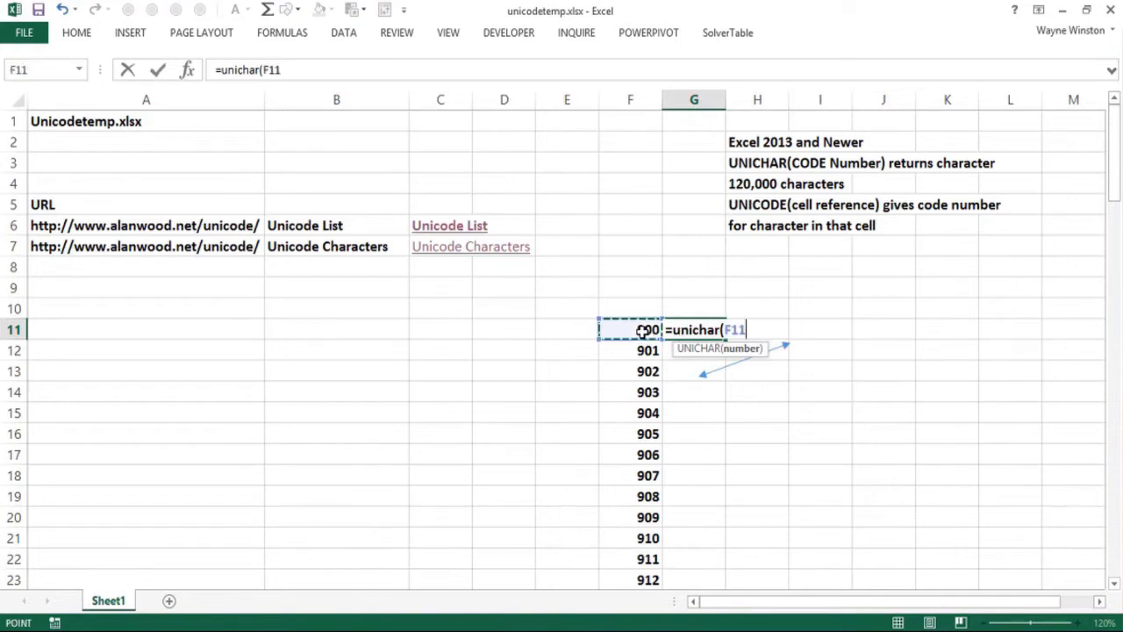
left_click(645, 330)
type(")")
key("Return")
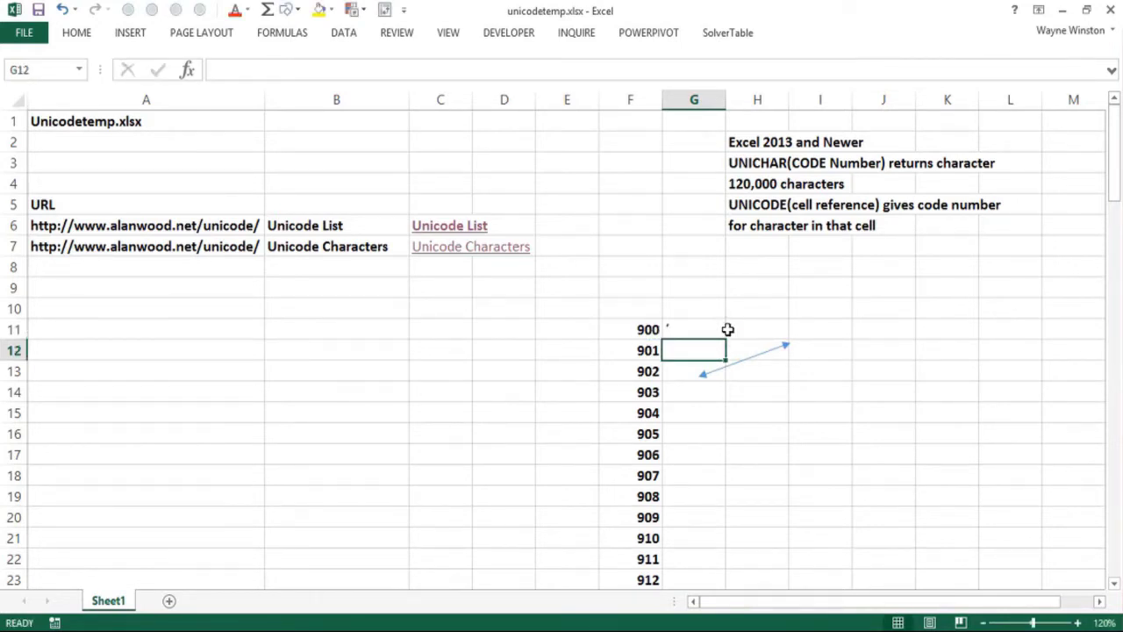
Fill the UNICHAR formula down column G for all codes through 1000
left_click(720, 330)
double_click(723, 337)
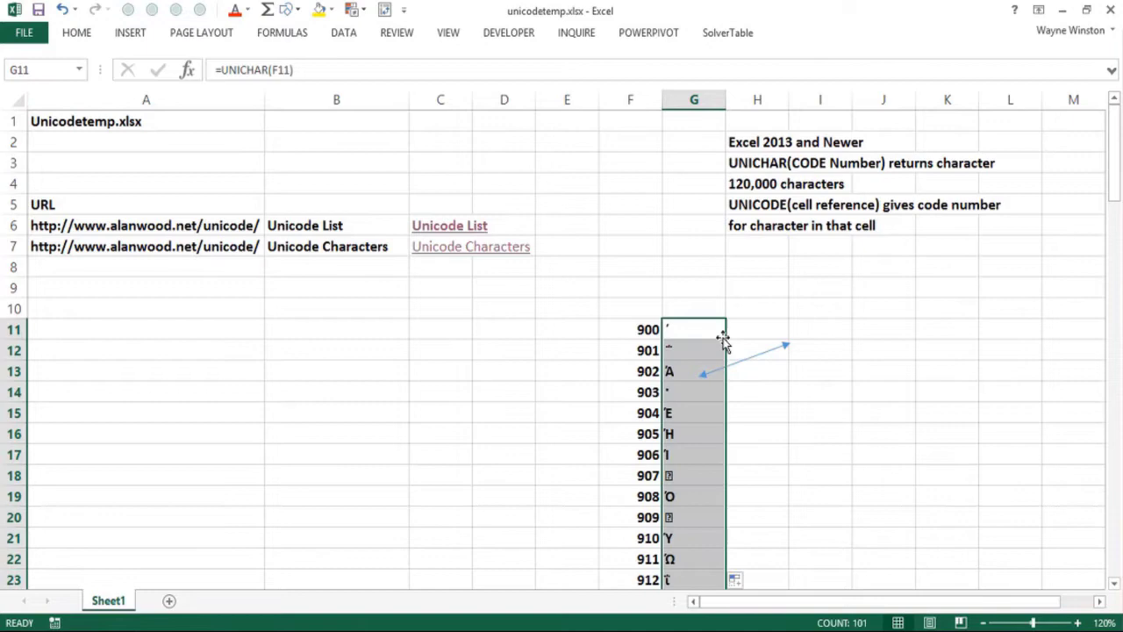
key("Page_Down")
key("Page_Down")
key("Page_Down")
key("Page_Down")
Shade the μ cell for code 956 yellow
scroll(723, 339, "down", 1)
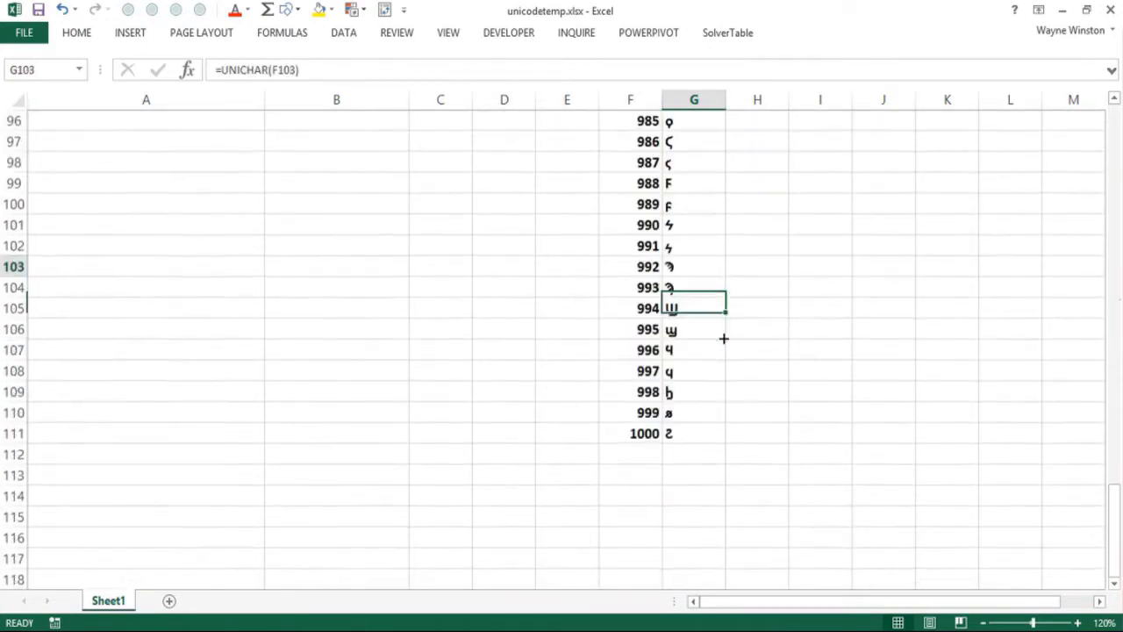
key("Page_Up")
scroll(723, 339, "up", 1)
key("Page_Up")
key("Page_Up")
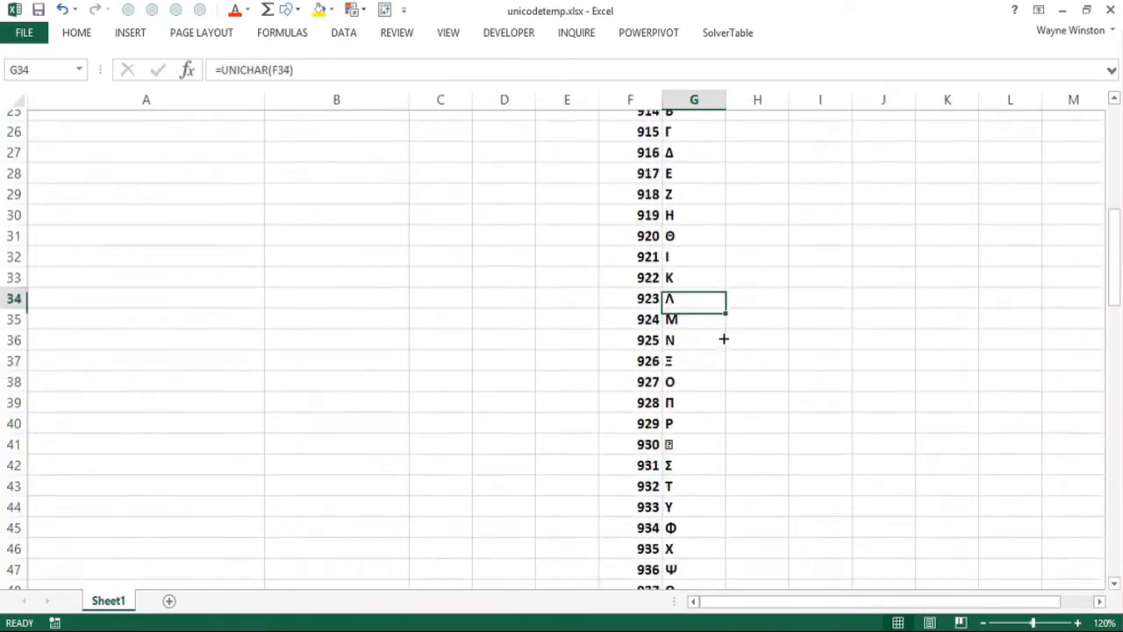
key("Page_Down")
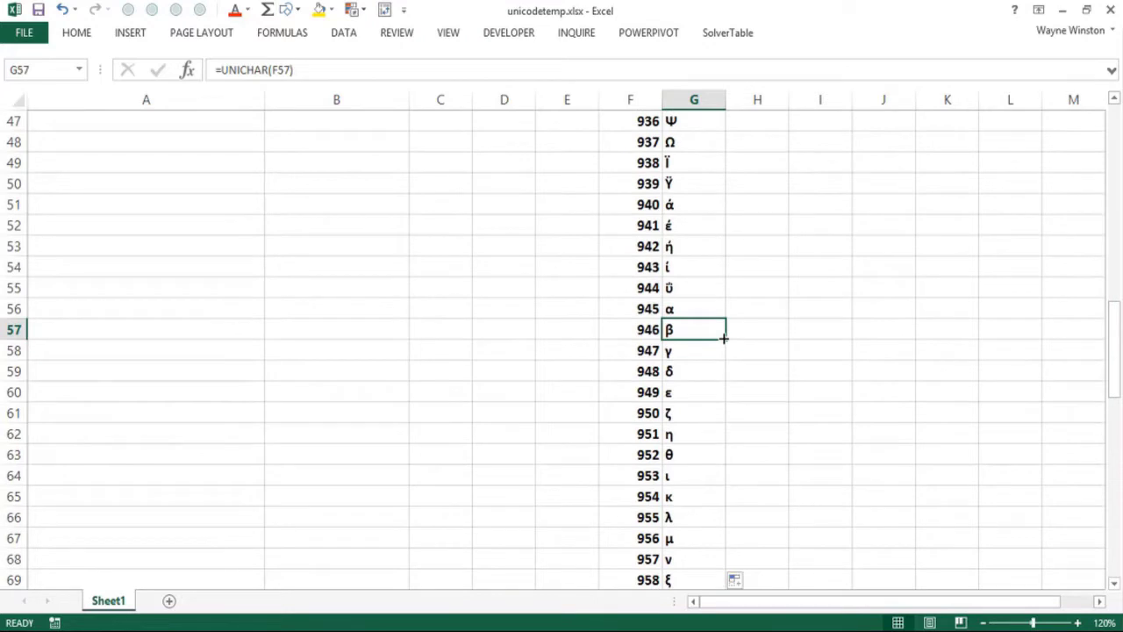
key("Down")
key("Down")
key("Down")
key("Down")
key("Down")
key("Down")
key("Down")
key("Down")
key("Down")
key("Down")
key("Down")
key("Down")
key("Down")
key("Down")
key("Up")
key("Up")
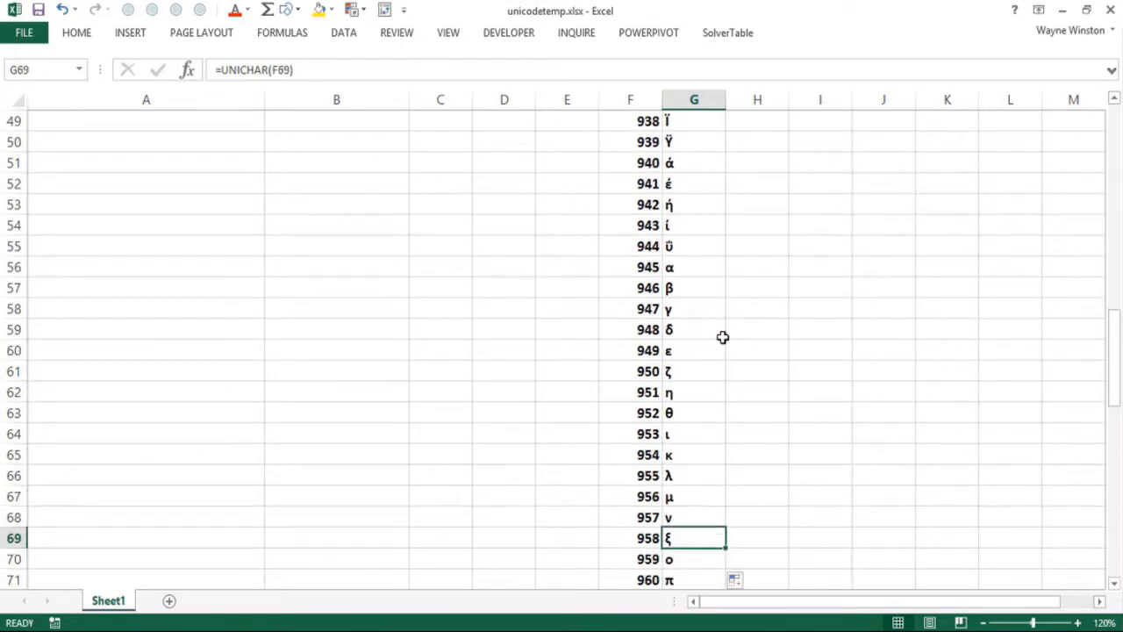
key("Up")
key("Up")
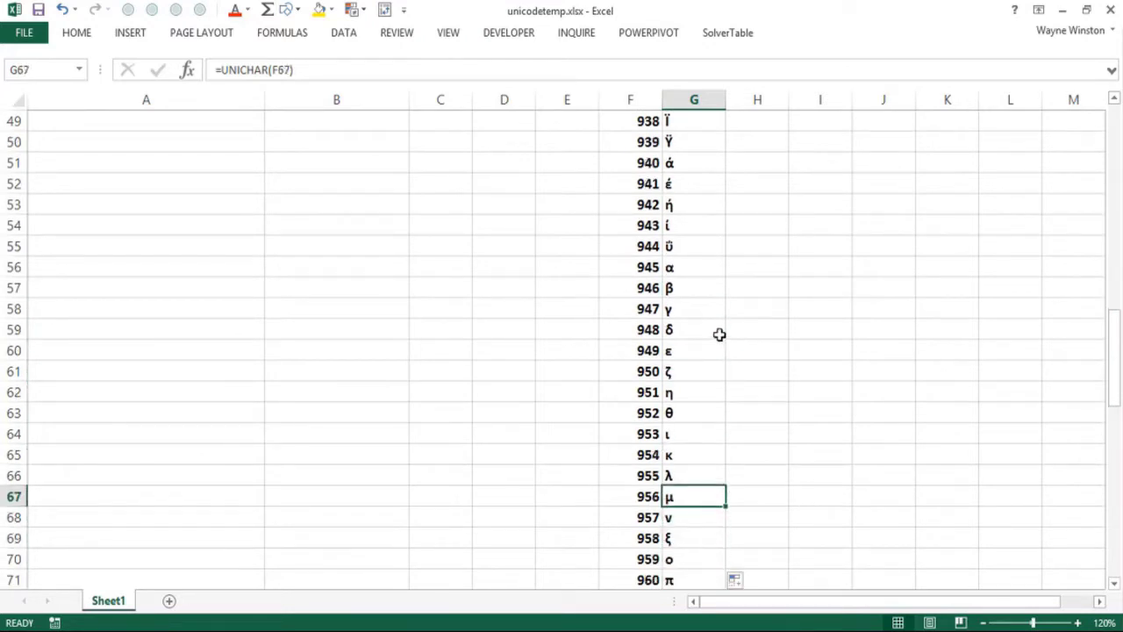
left_click(320, 10)
Shade the Σ cell for code 931 yellow as well
key("Page_Up")
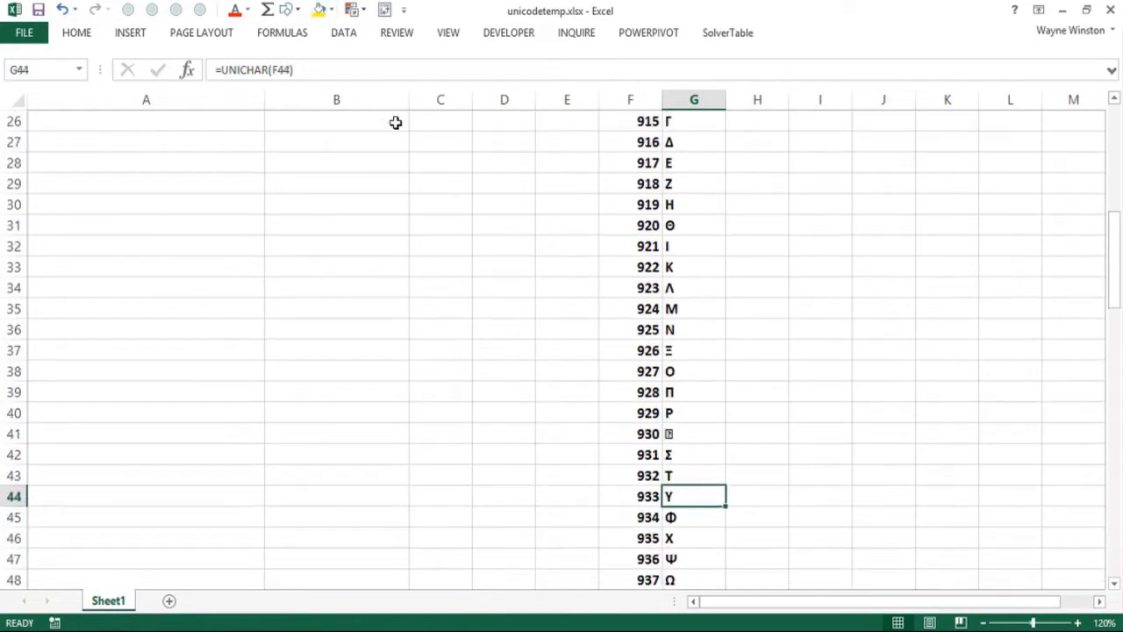
left_click(683, 458)
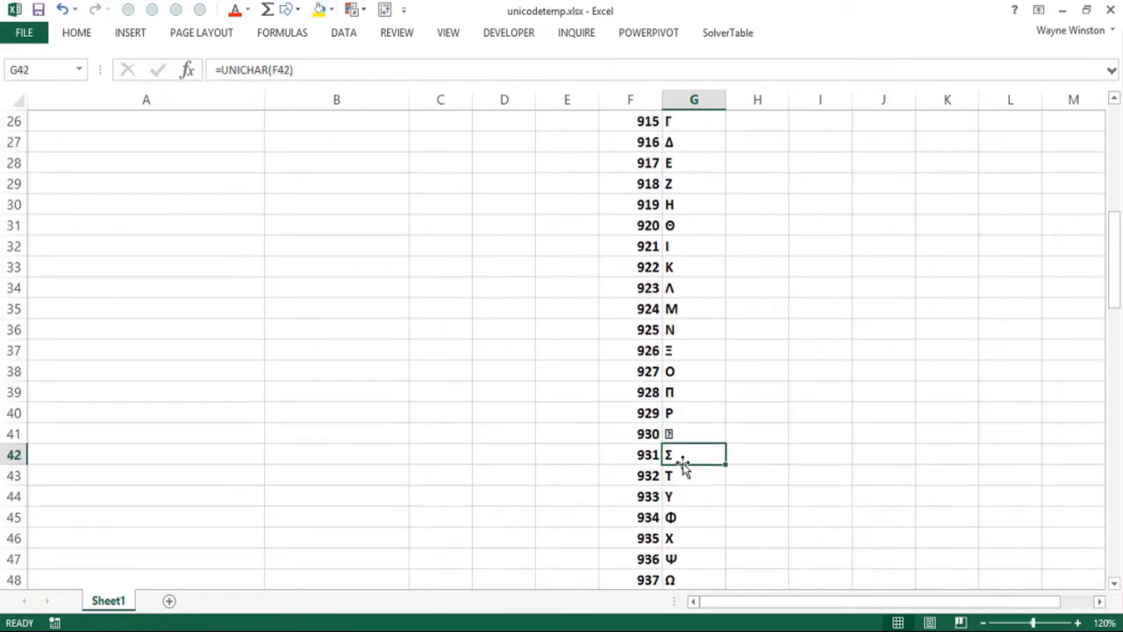
left_click(319, 12)
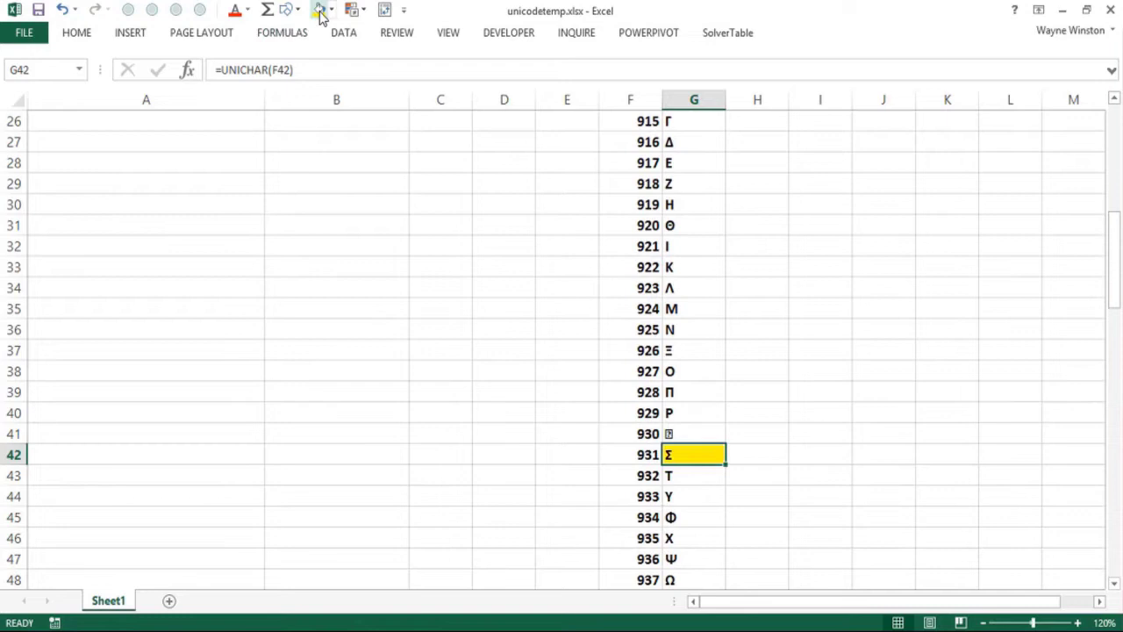
key("Page_Up")
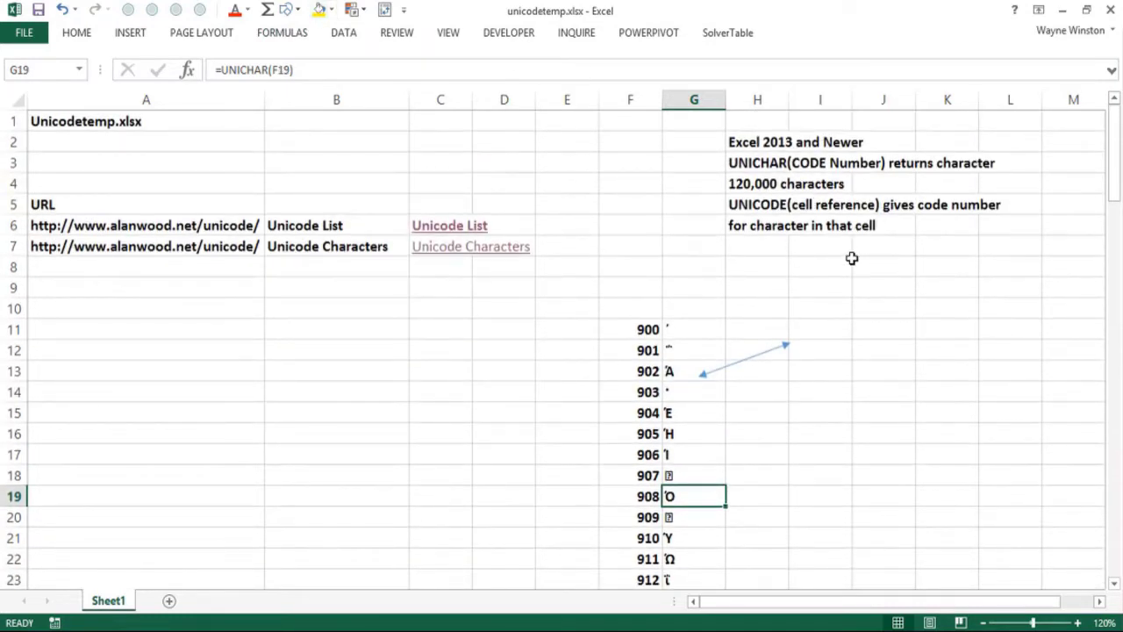
Enter =UNICODE(G21) in I15 so it returns code 910
left_click(825, 416)
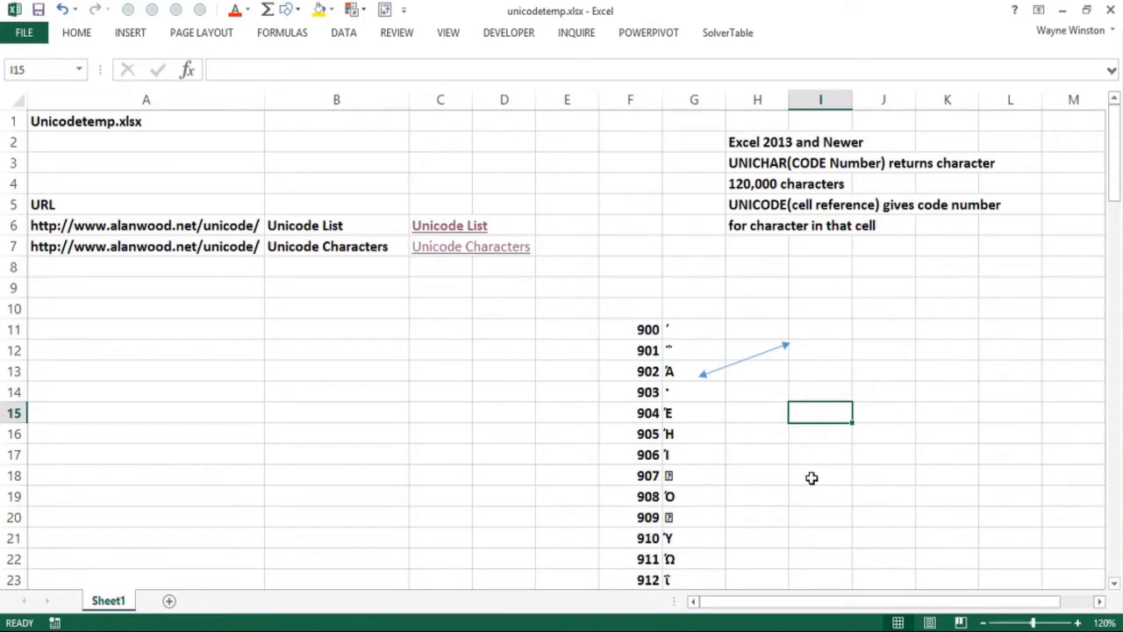
type("=uni")
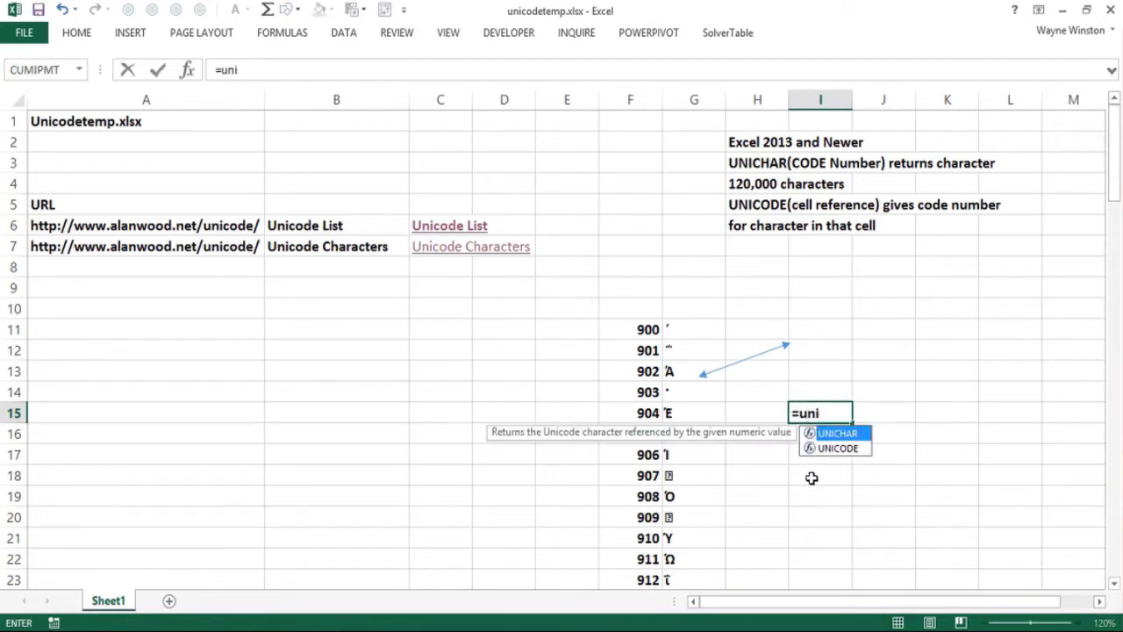
type("code(")
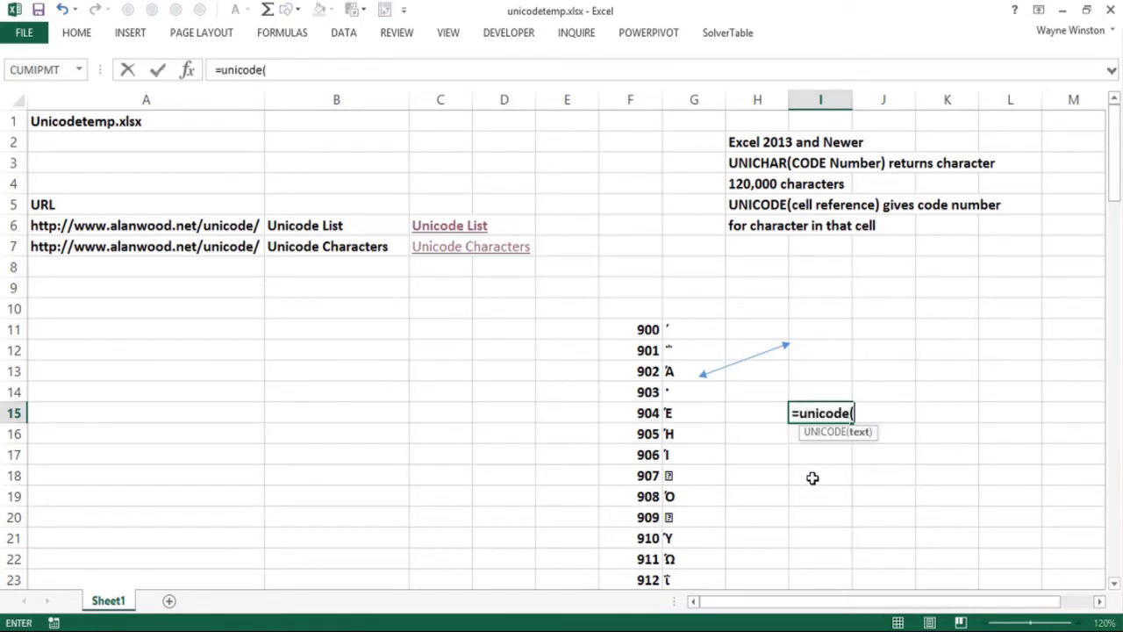
left_click(683, 538)
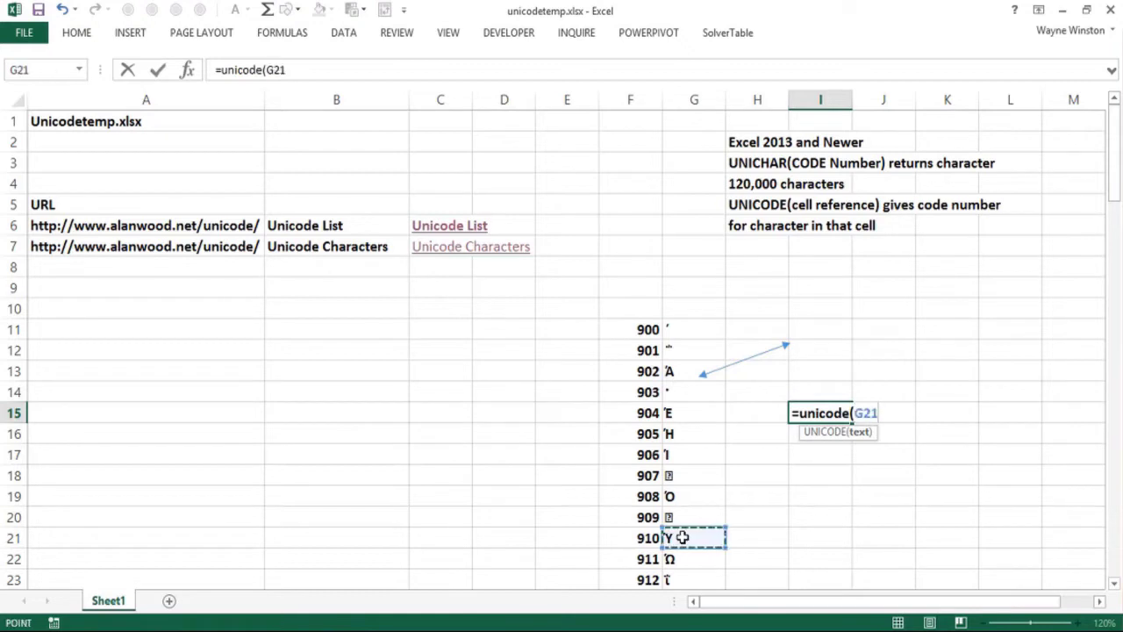
type(")")
key("Return")
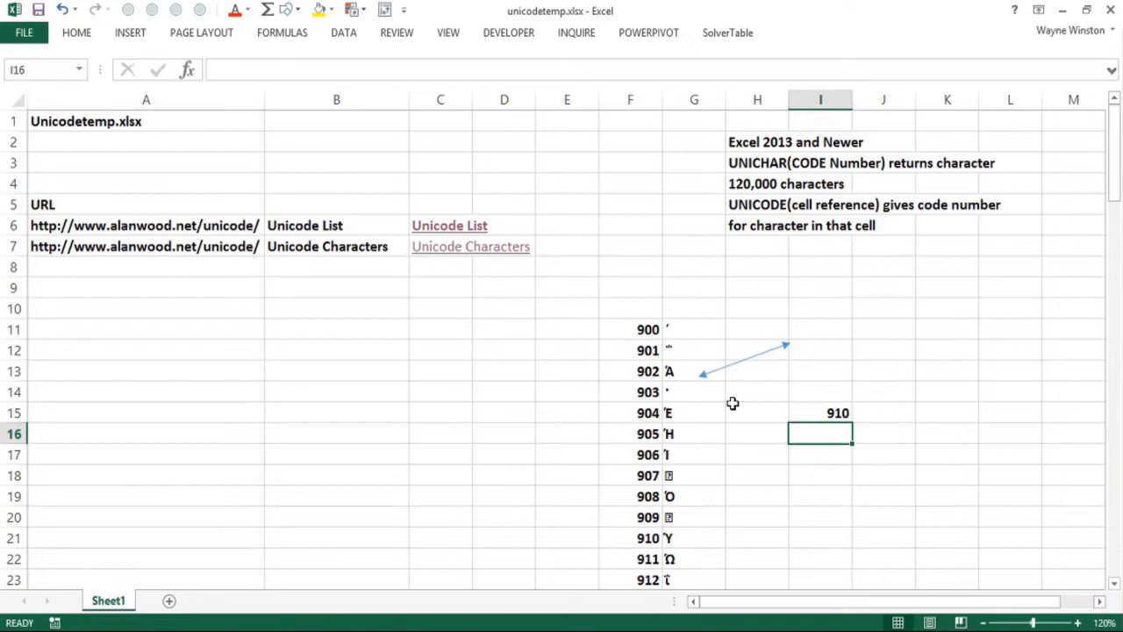
Delete the arrow shape drawn beside the character list
left_click(747, 363)
key("Delete")
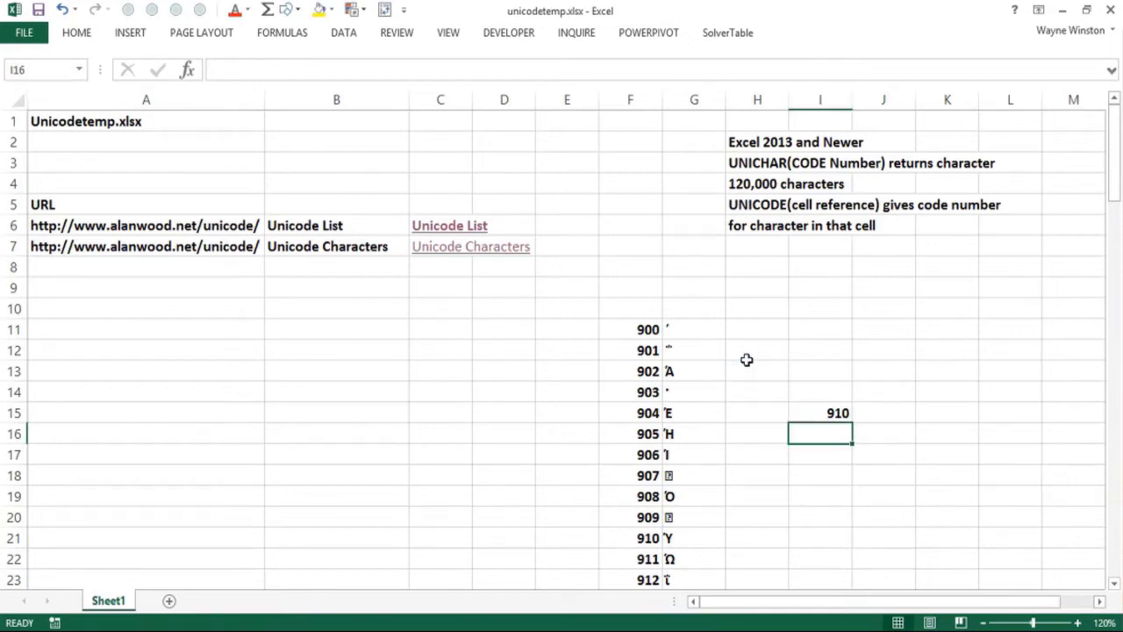
left_click(805, 468)
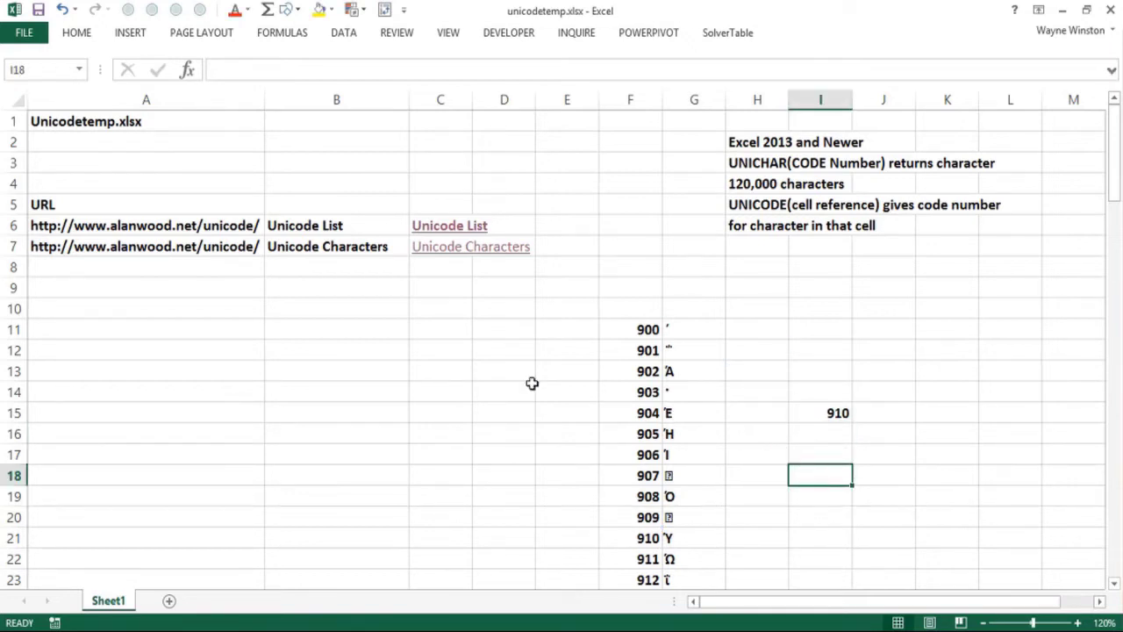
Clear A7:C7 and copy the A6 URL down into A7
left_click_drag(178, 249, 434, 260)
key("Delete")
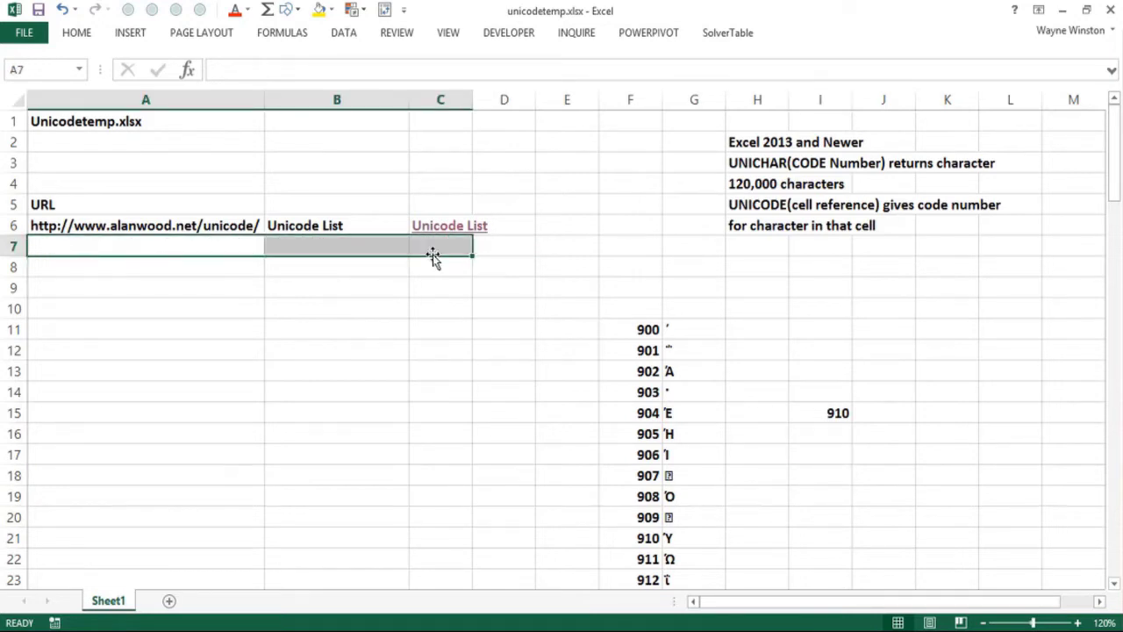
left_click(231, 224)
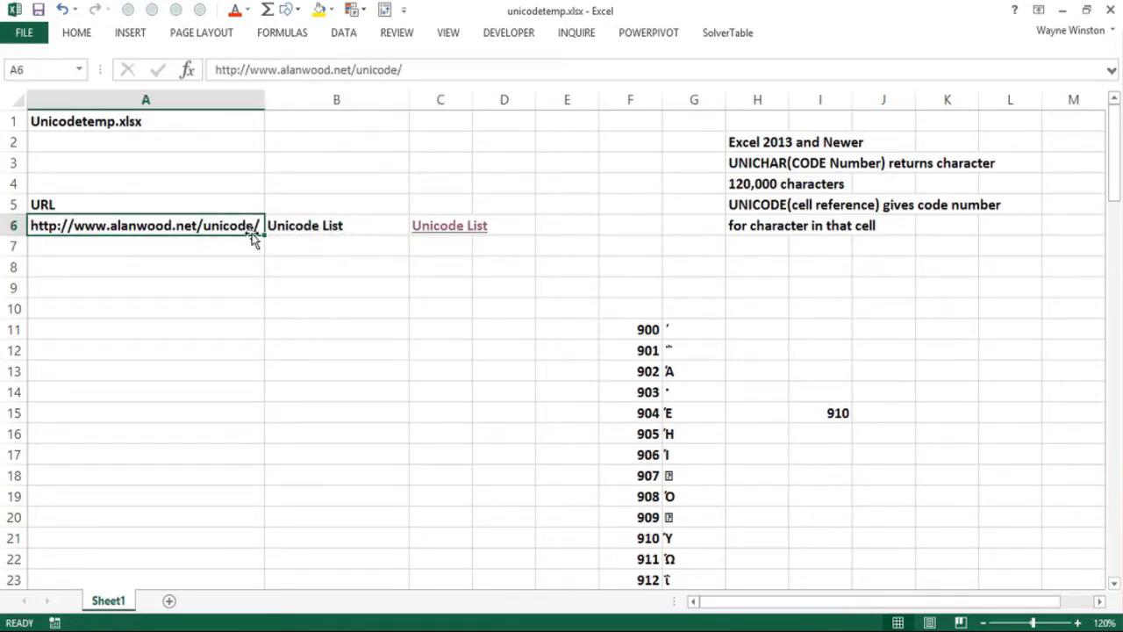
left_click_drag(263, 235, 261, 256)
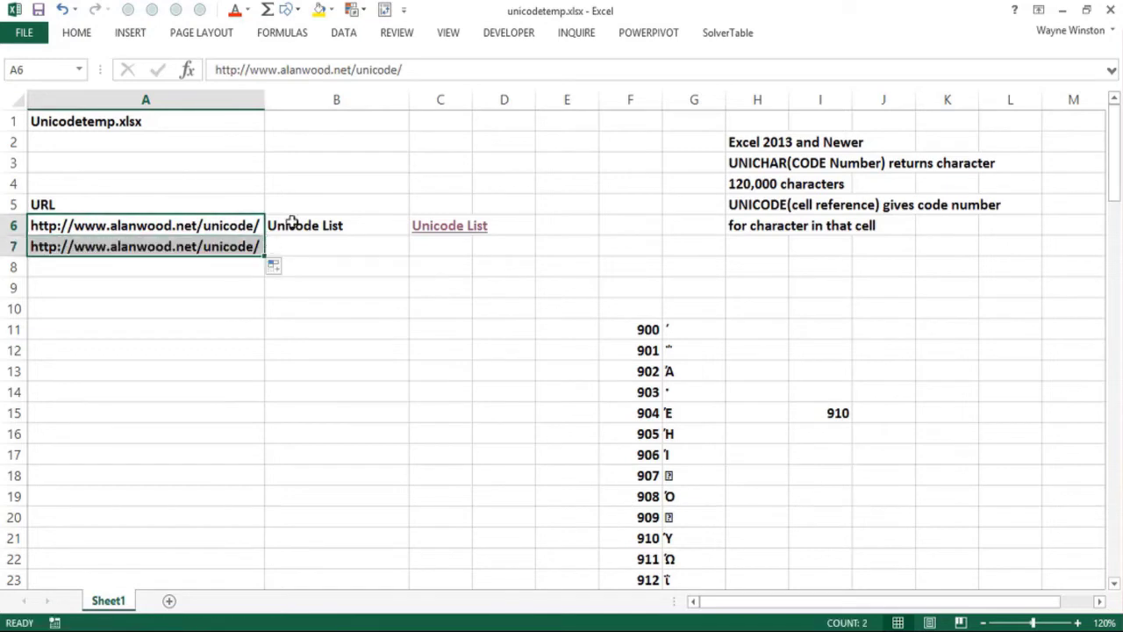
Enter the heading 'Name for website' in B5 and 'Unicode characters' in B7
left_click(305, 211)
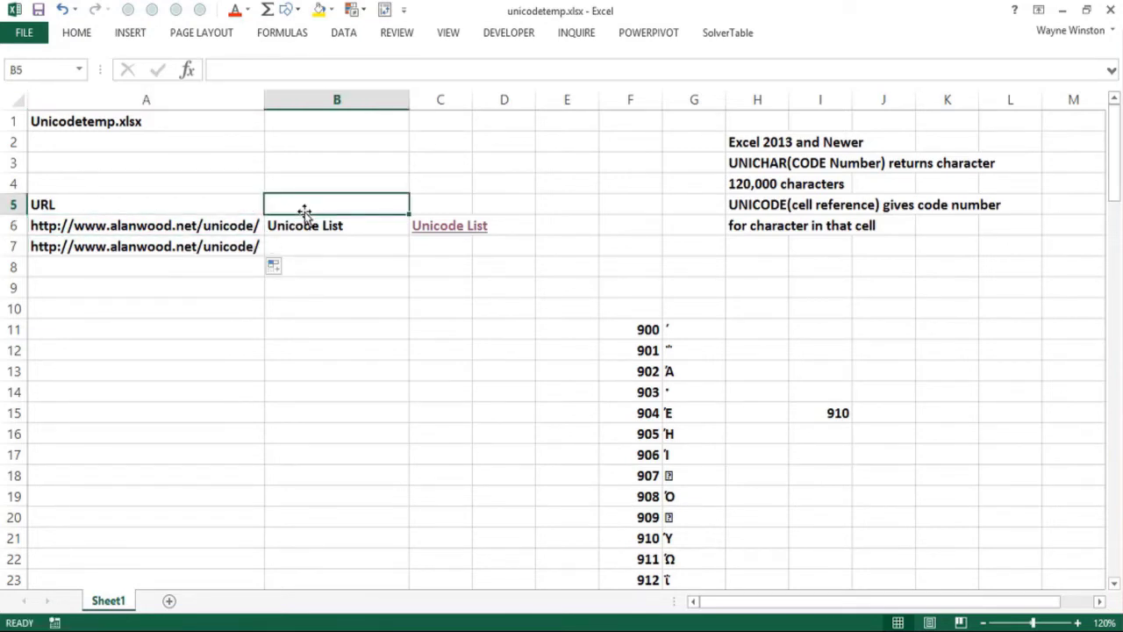
type("Name for webs")
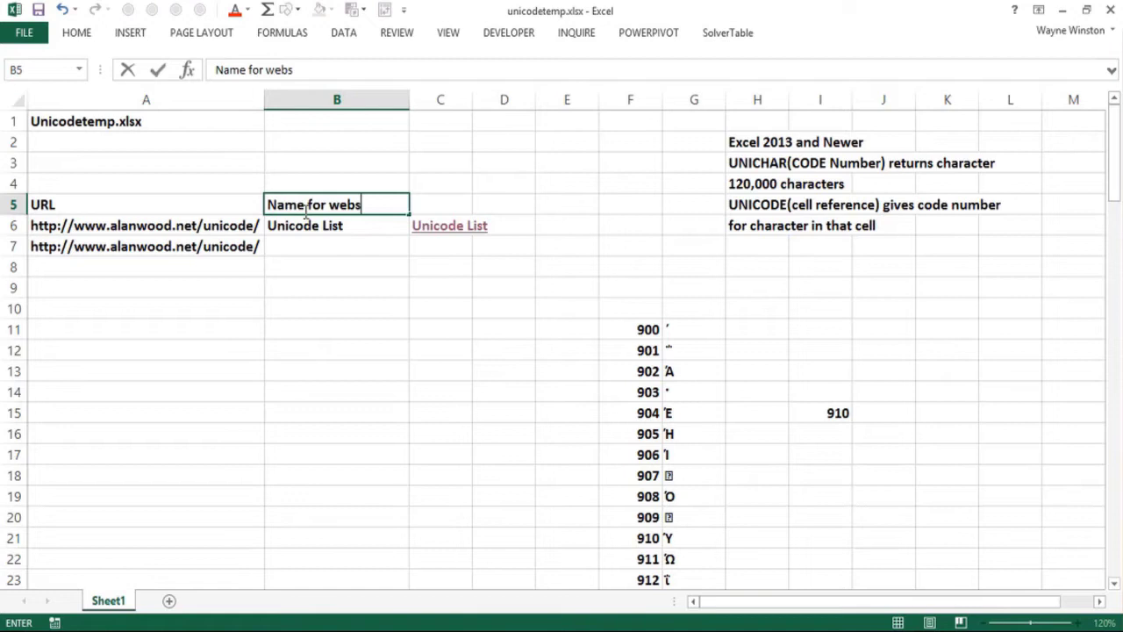
type("ite")
key("Return")
key("Return")
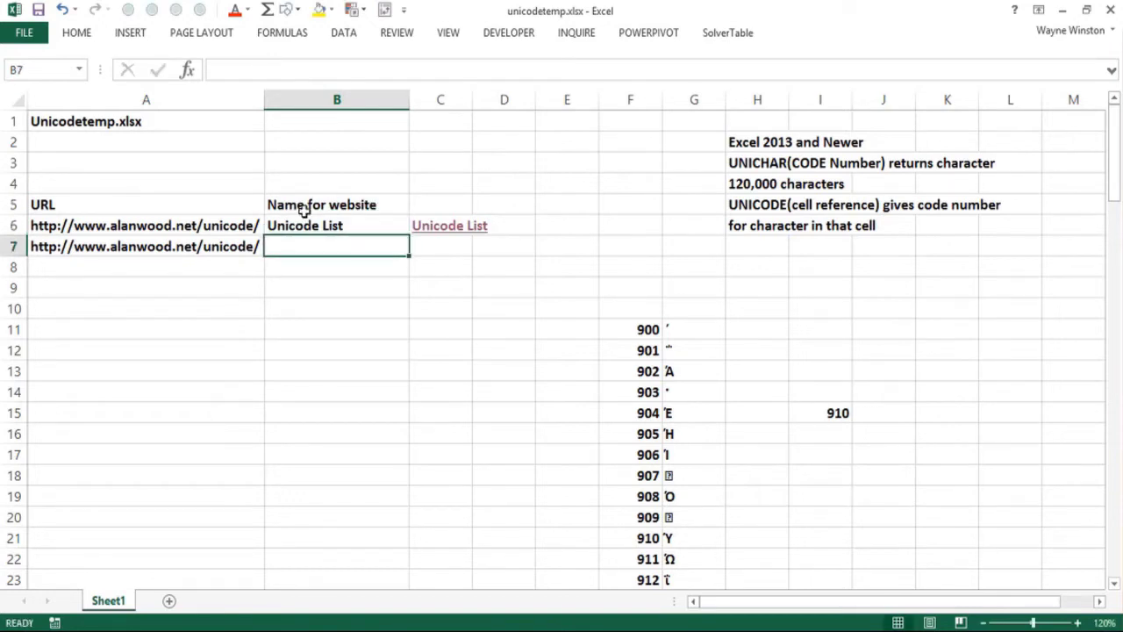
type("Unic")
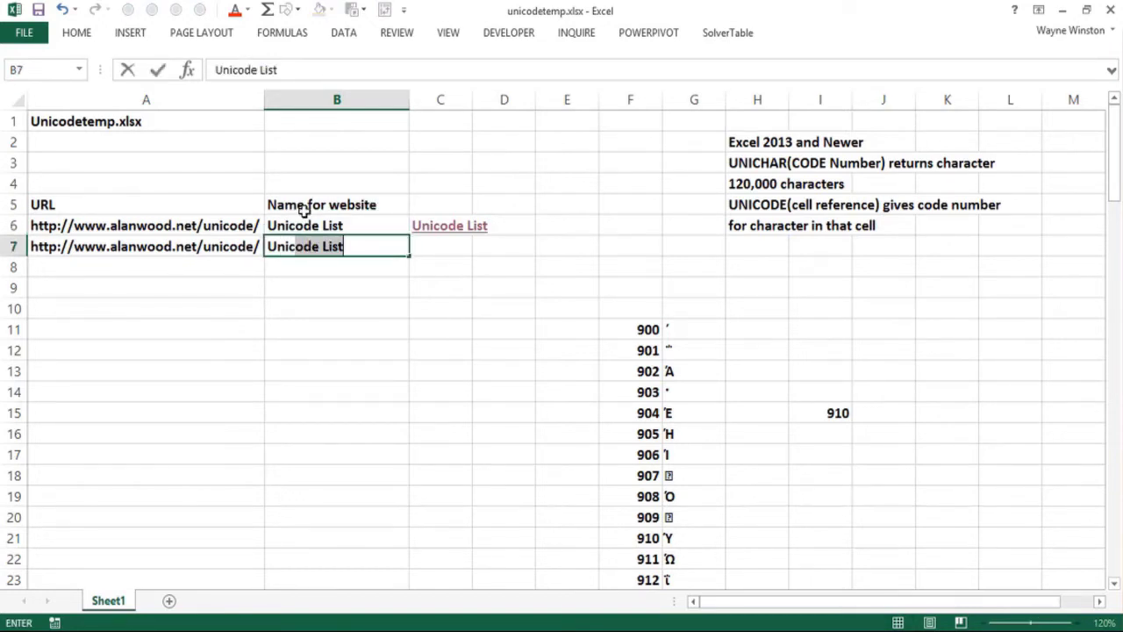
type("ode characters")
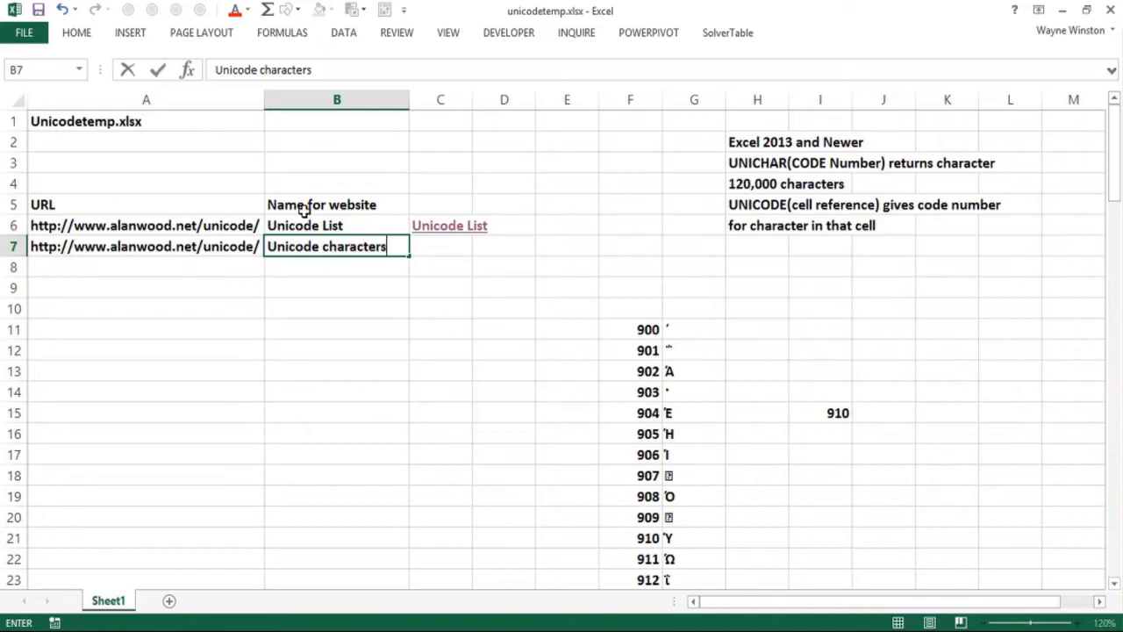
key("Return")
Enter =HYPERLINK(A7,B7) in C7 and follow the new Unicode characters link
left_click(455, 242)
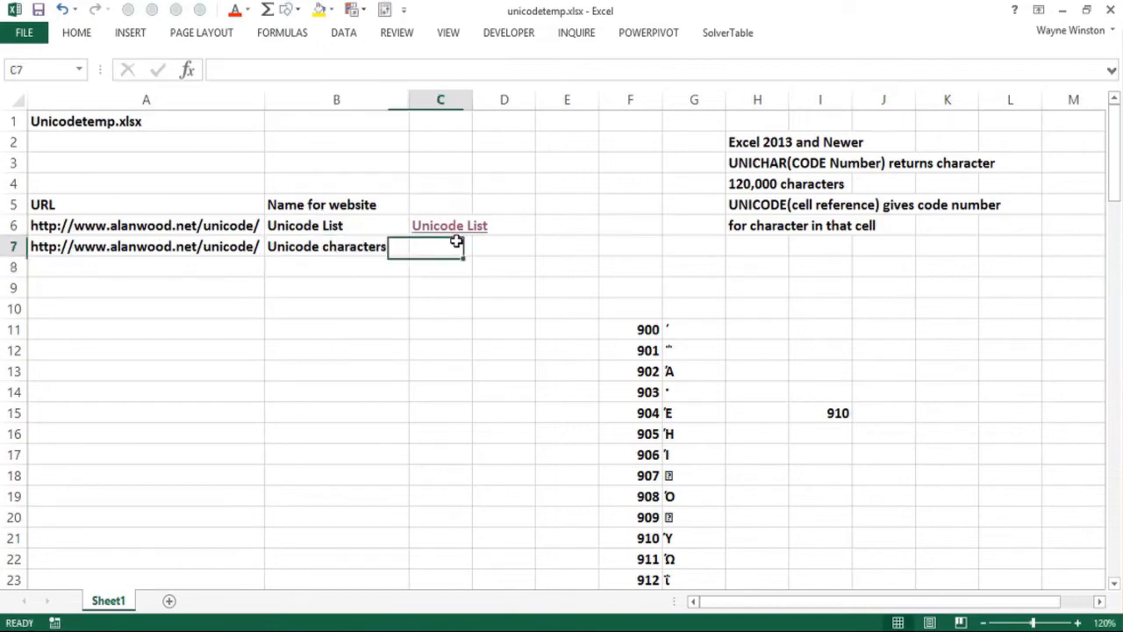
type("=hype")
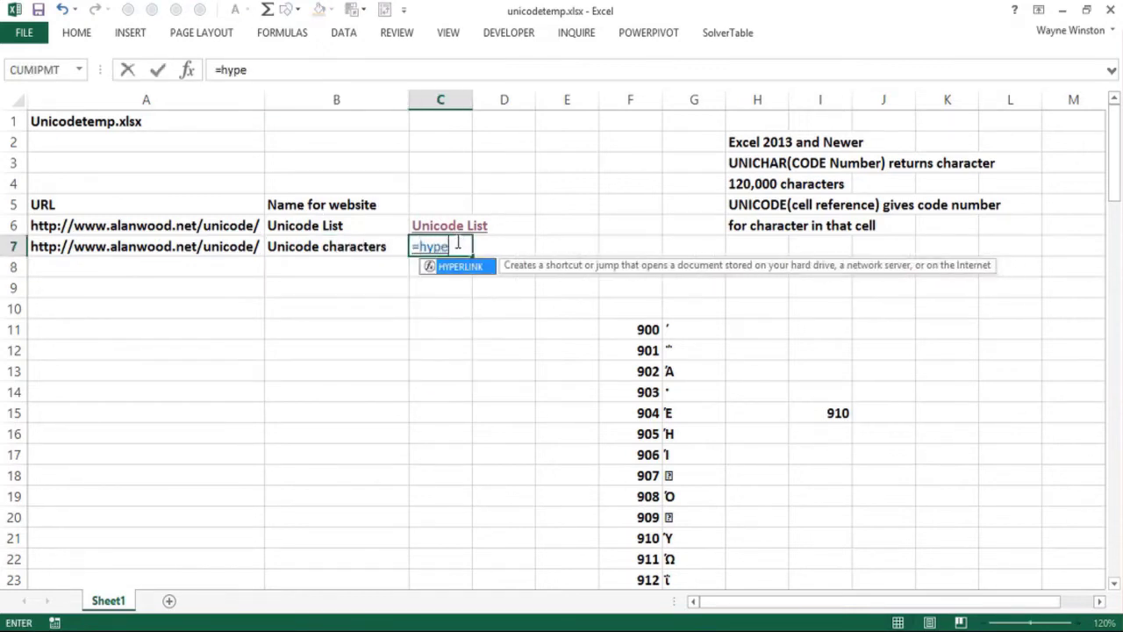
type("rlink(")
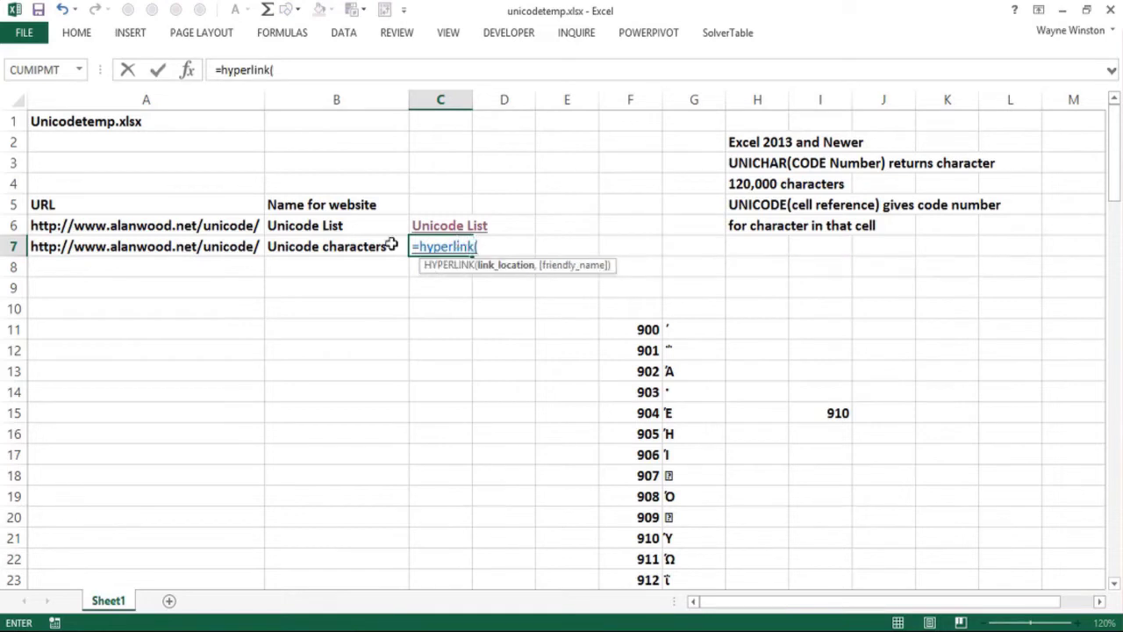
left_click(141, 247)
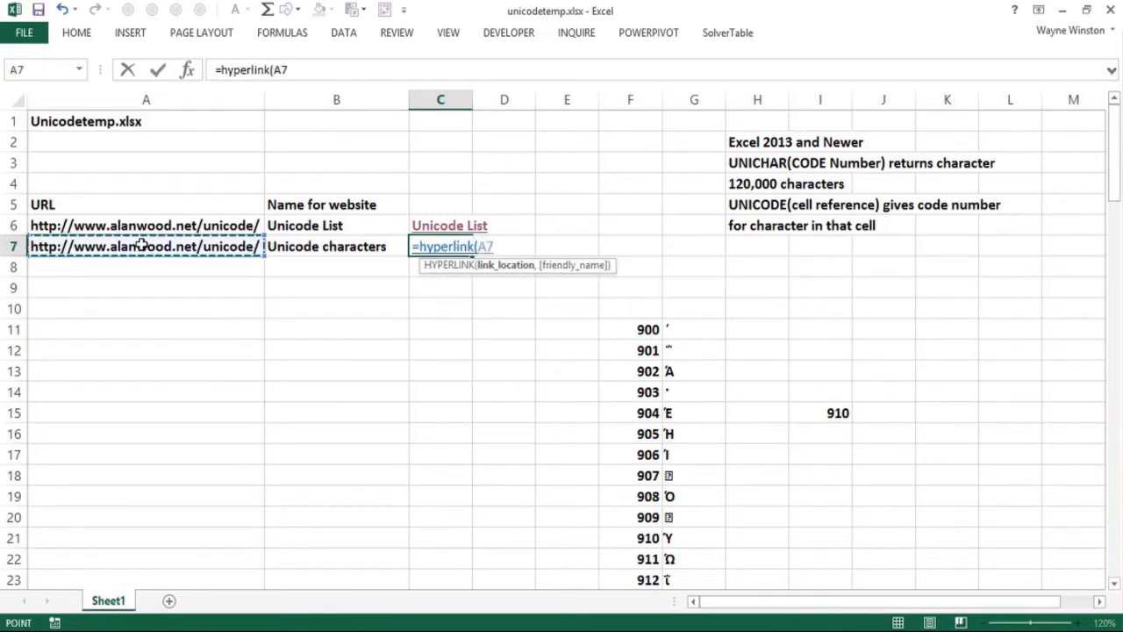
type(",")
left_click(316, 248)
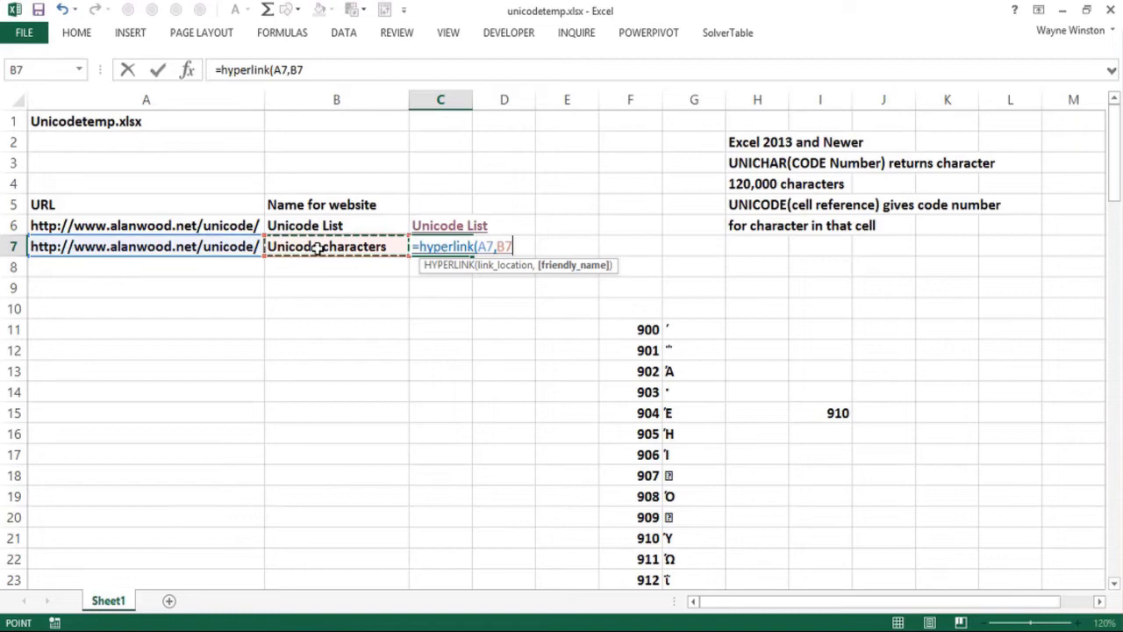
type(")")
key("Return")
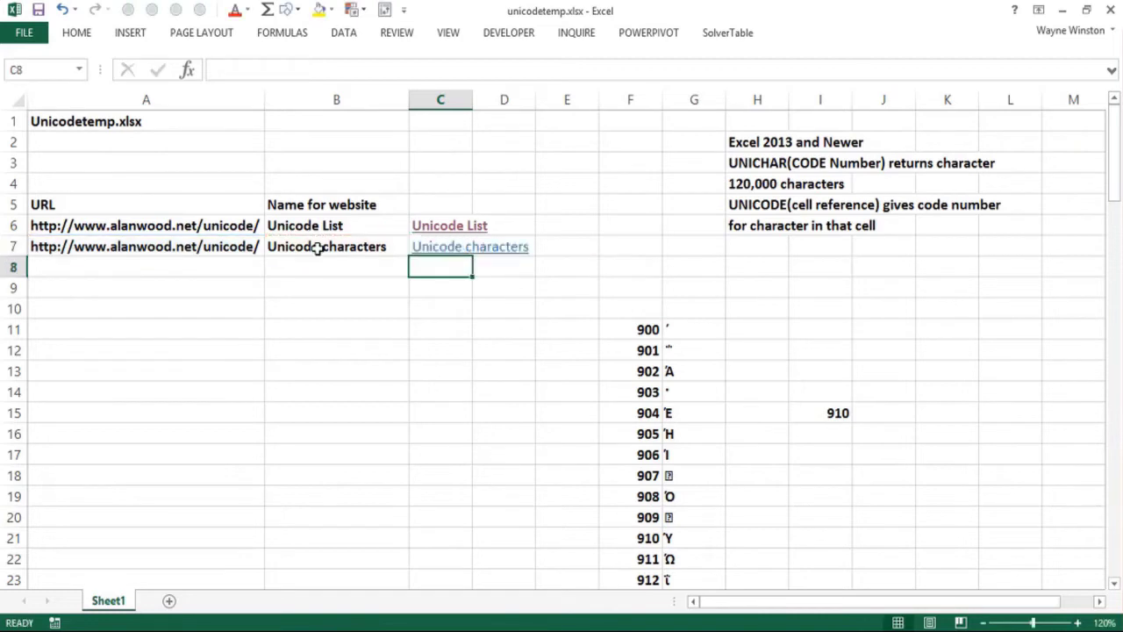
left_click(437, 250)
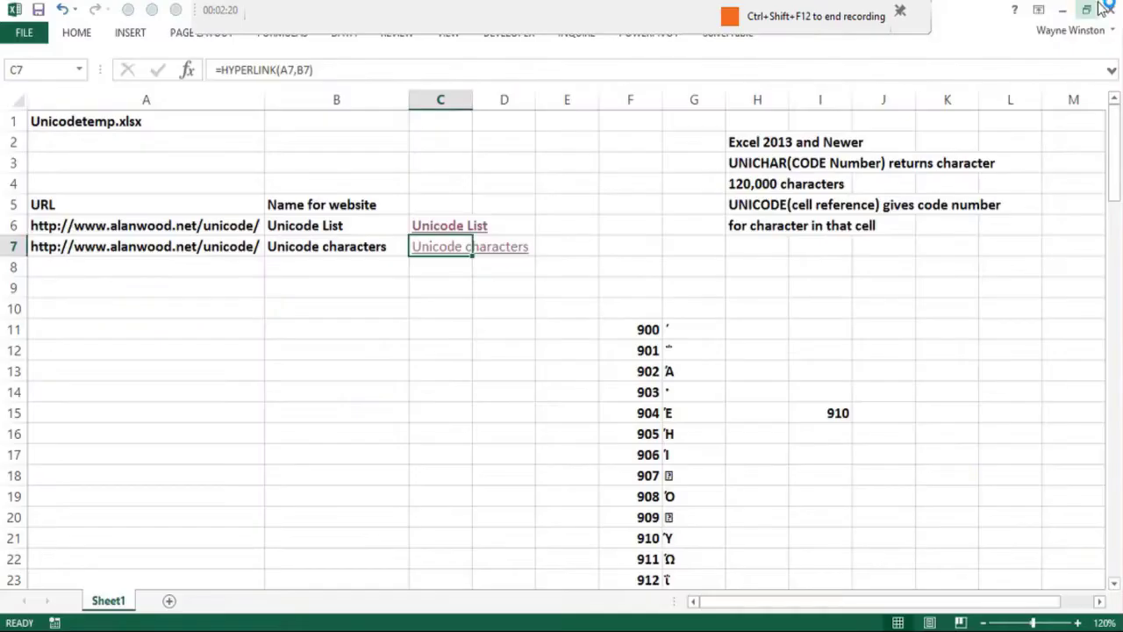
Close the Unicode page, reopen it from the C7 link, then close the browser window
left_click(1103, 7)
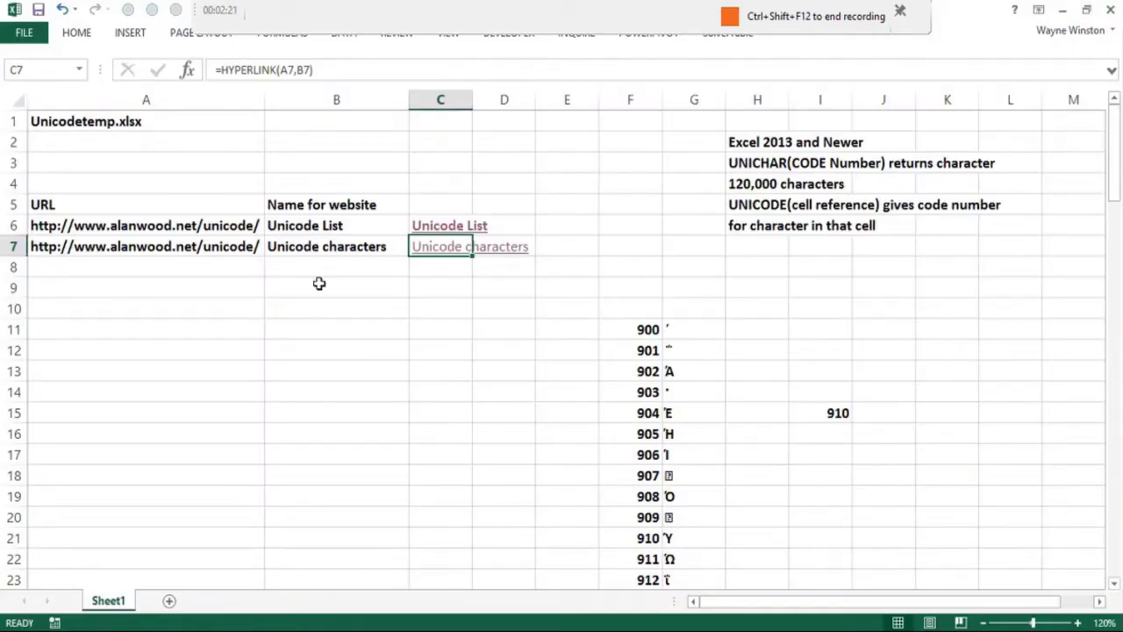
left_click(397, 262)
key("Up")
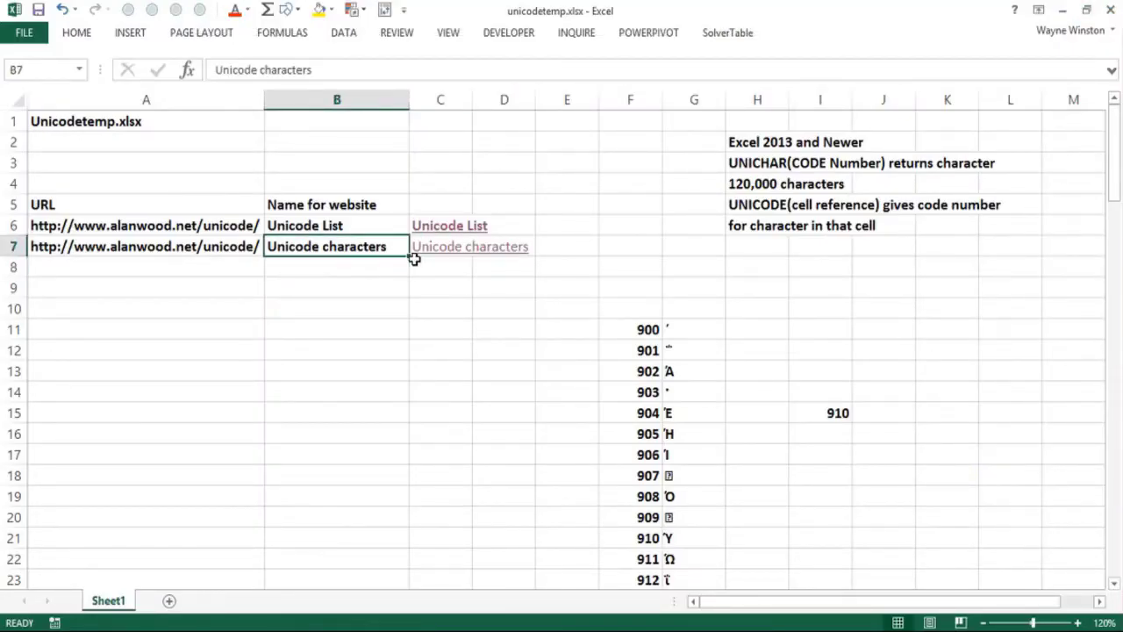
key("Right")
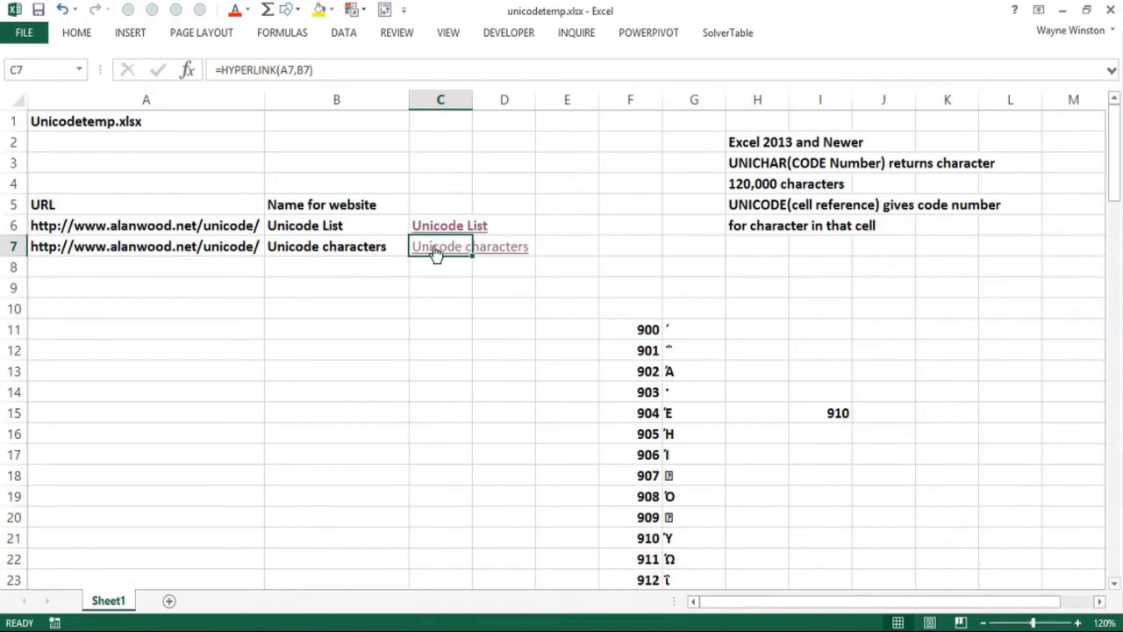
left_click(436, 253)
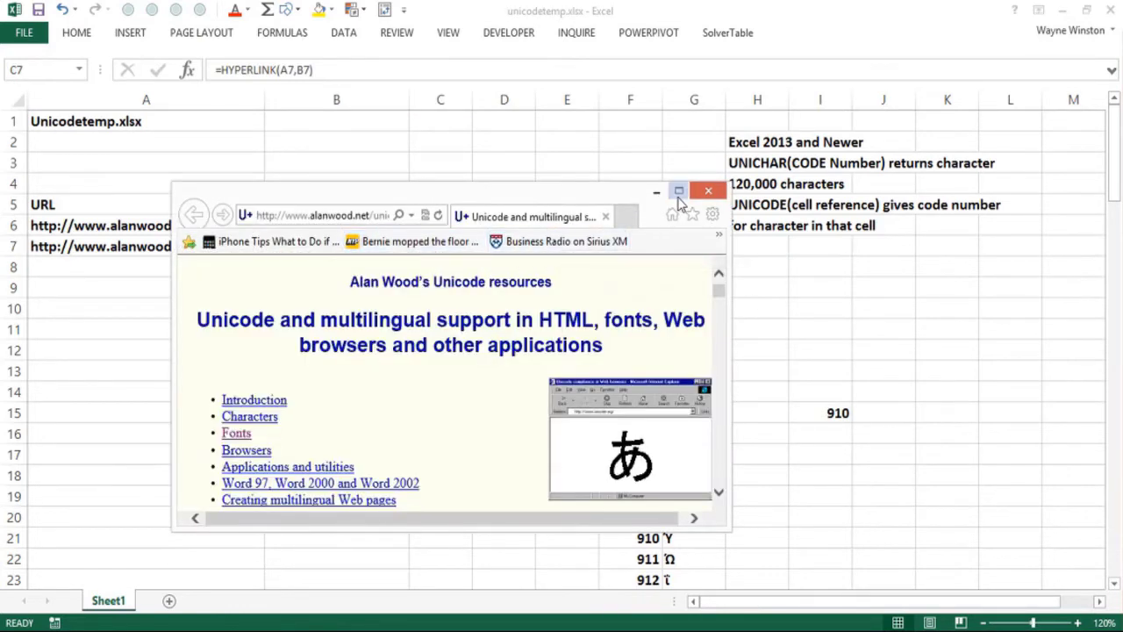
left_click(708, 190)
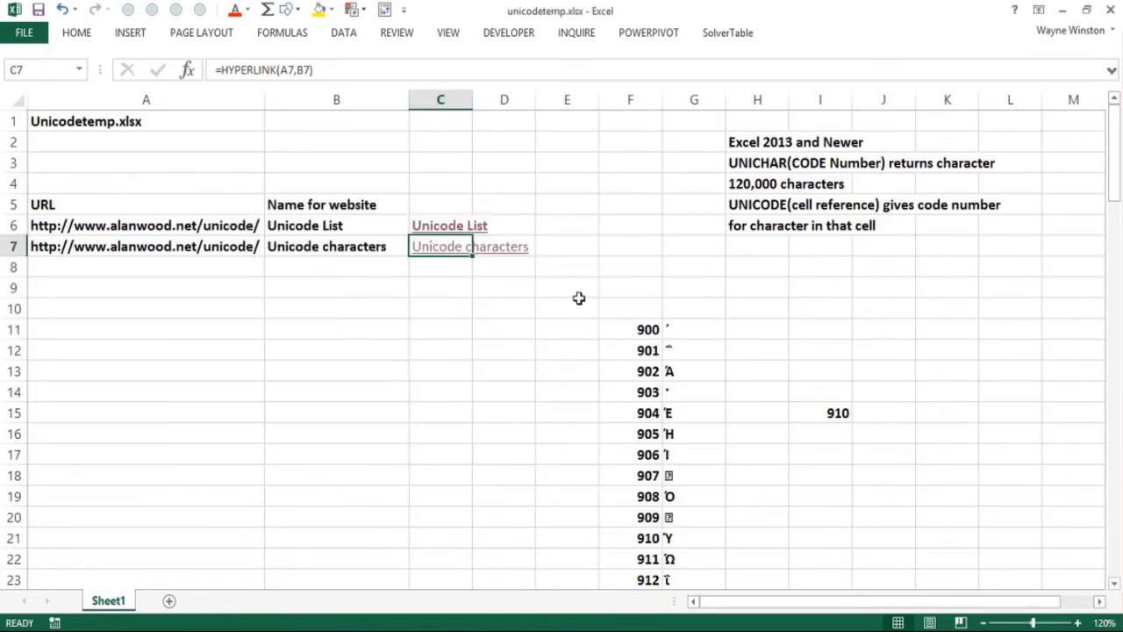
left_click(446, 377)
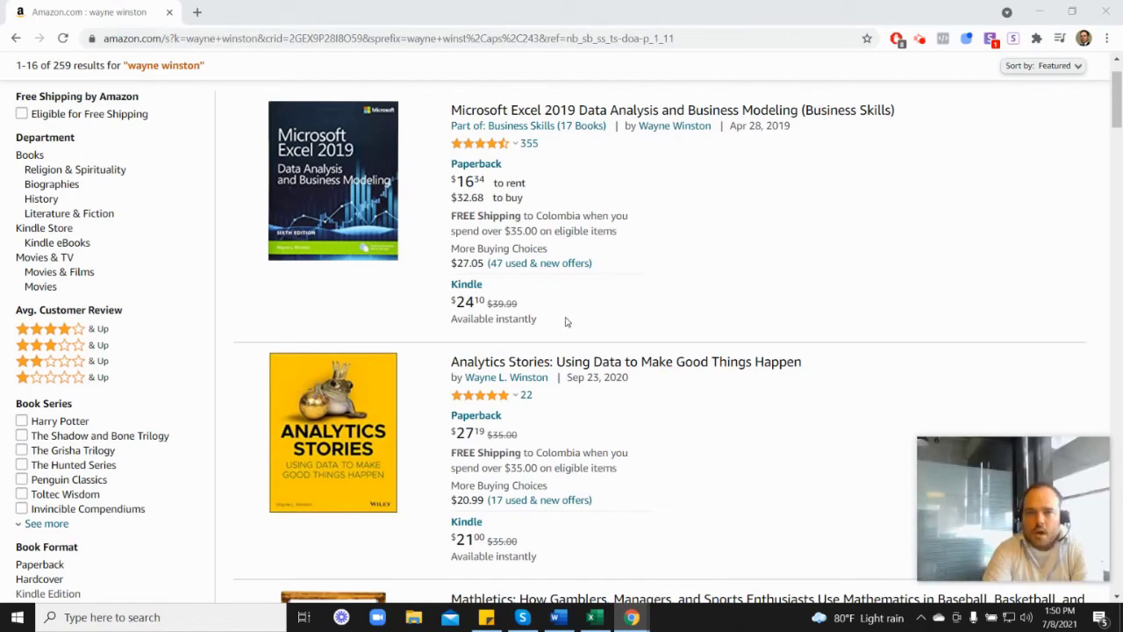
mouse_move(482, 152)
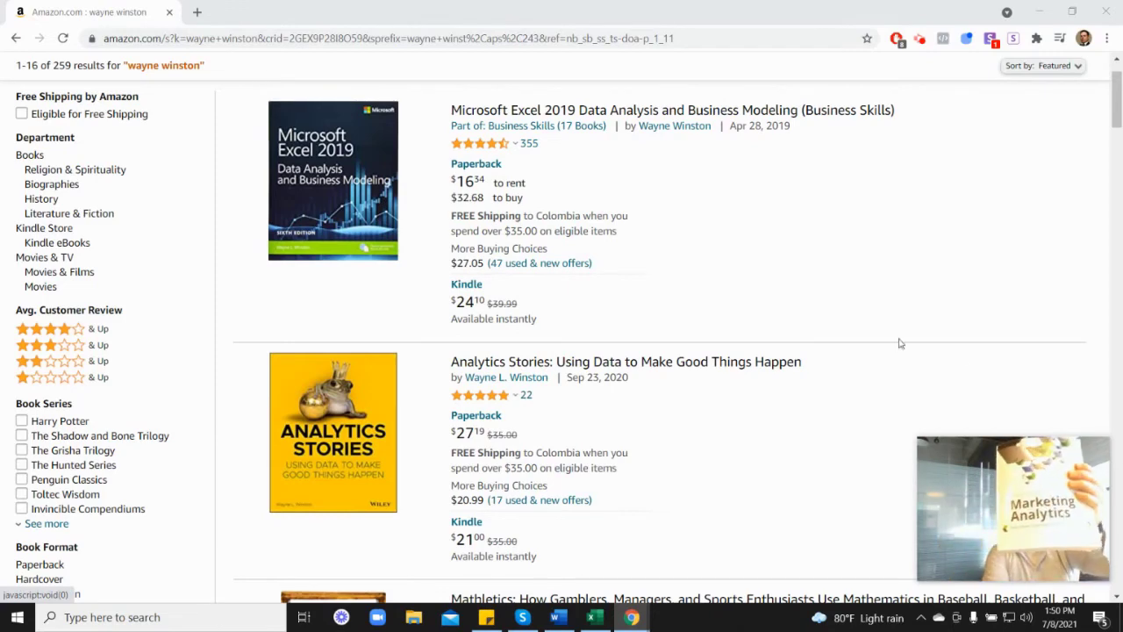
scroll(995, 359, "down", 5)
scroll(1026, 321, "down", 2)
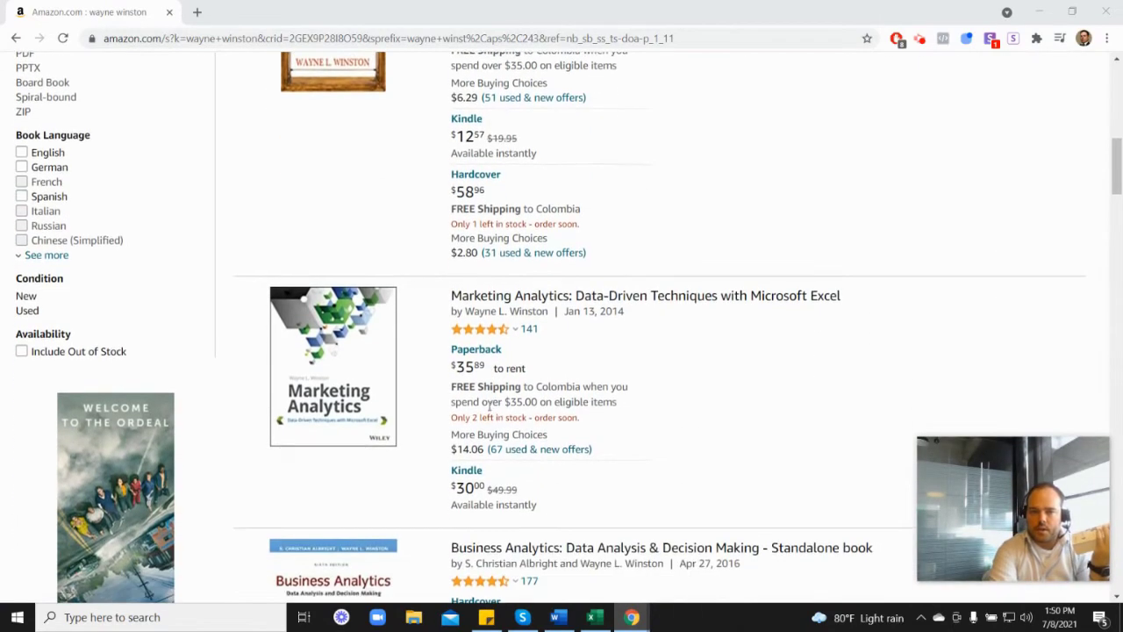
mouse_move(496, 330)
scroll(654, 332, "up", 5)
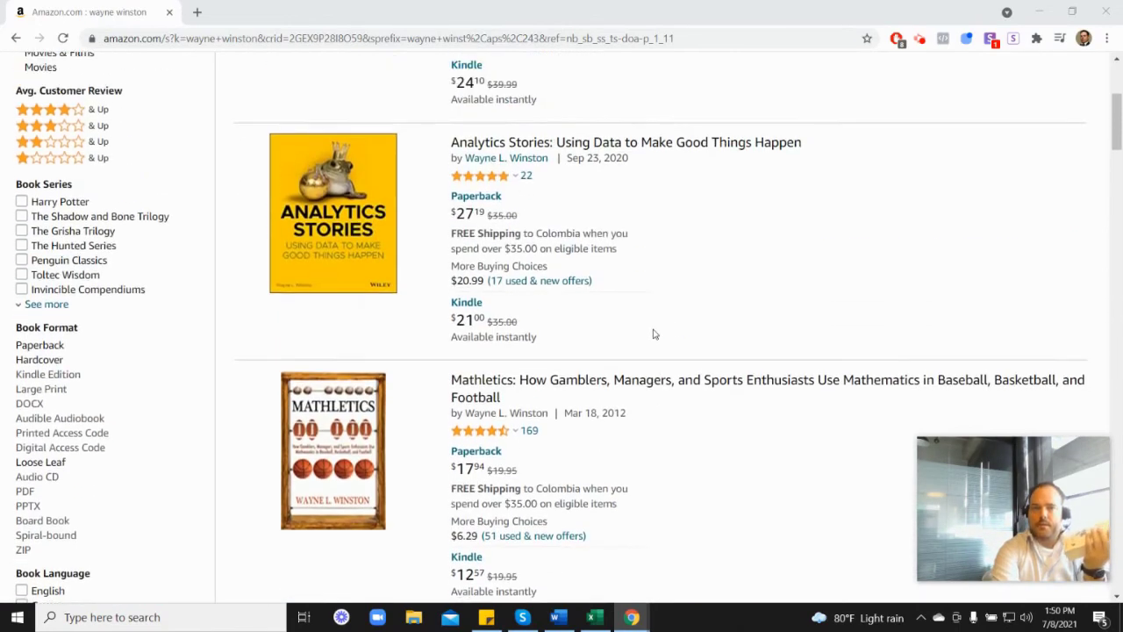